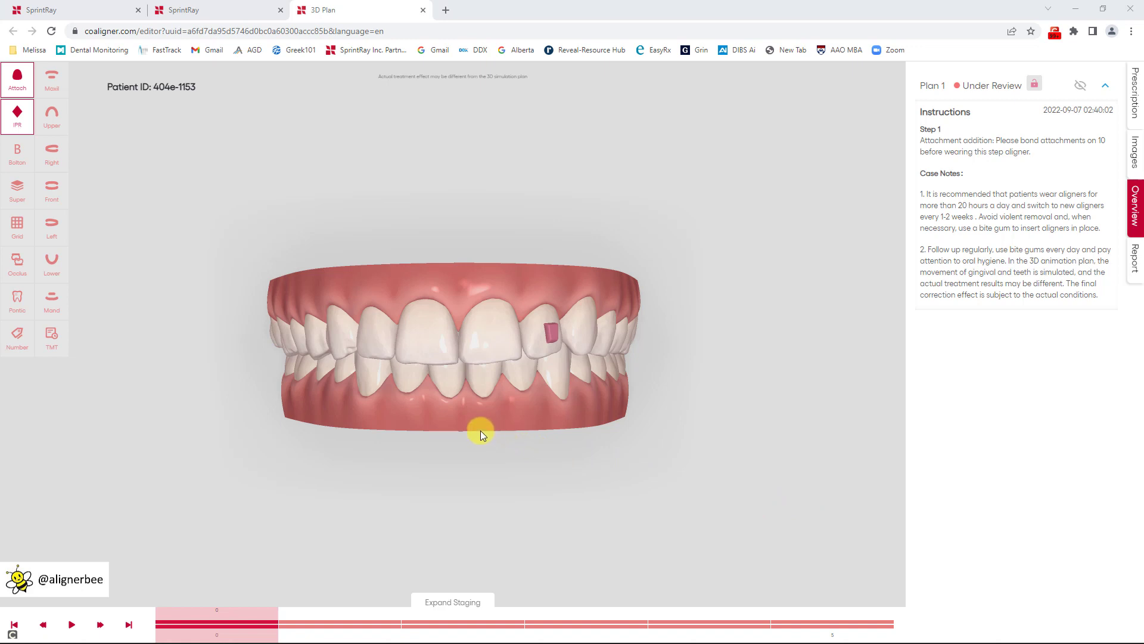
# Step through aligner stages 1 to 5 in the front view, and return the model to stage 0.
pyautogui.moveTo(480, 430); pyautogui.dragTo(473, 430)
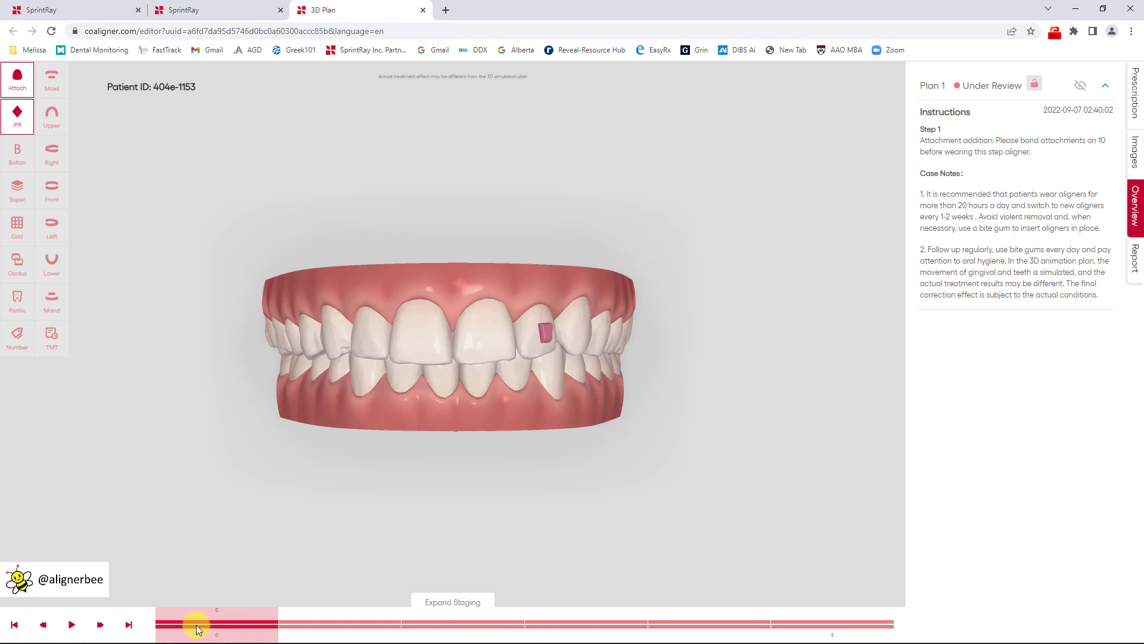
pyautogui.click(327, 632)
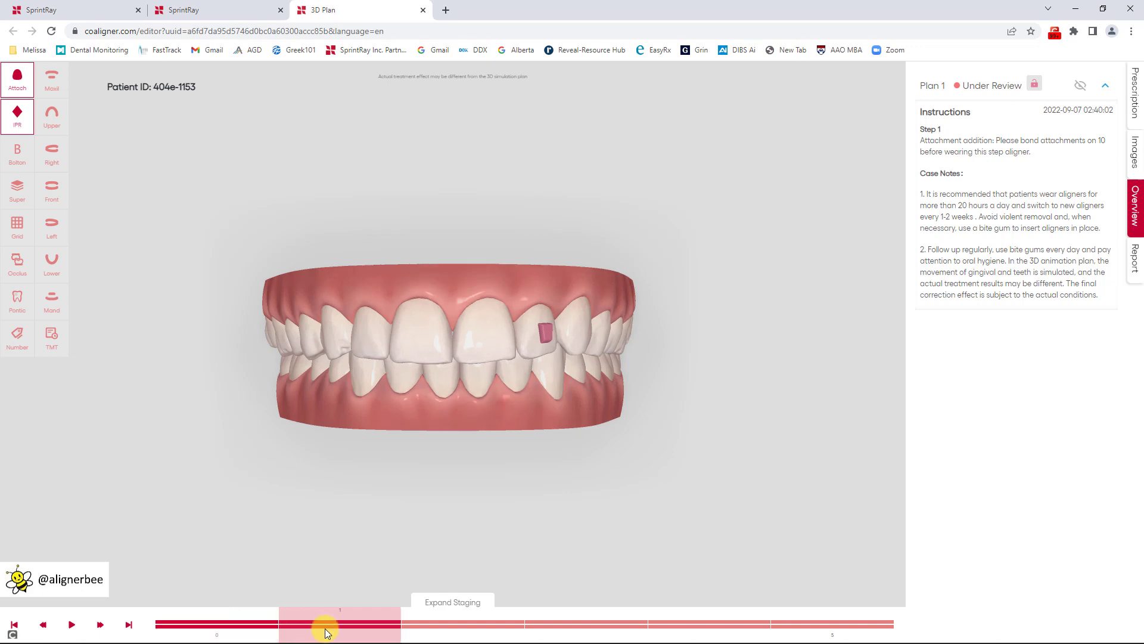
pyautogui.click(445, 631)
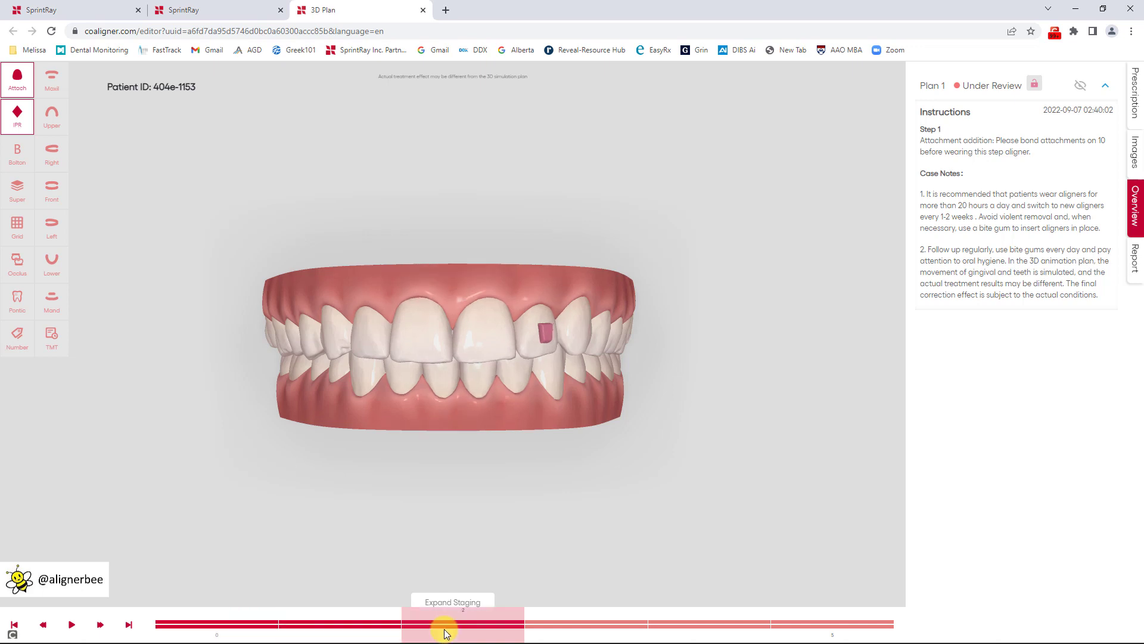
pyautogui.click(551, 628)
pyautogui.click(765, 625)
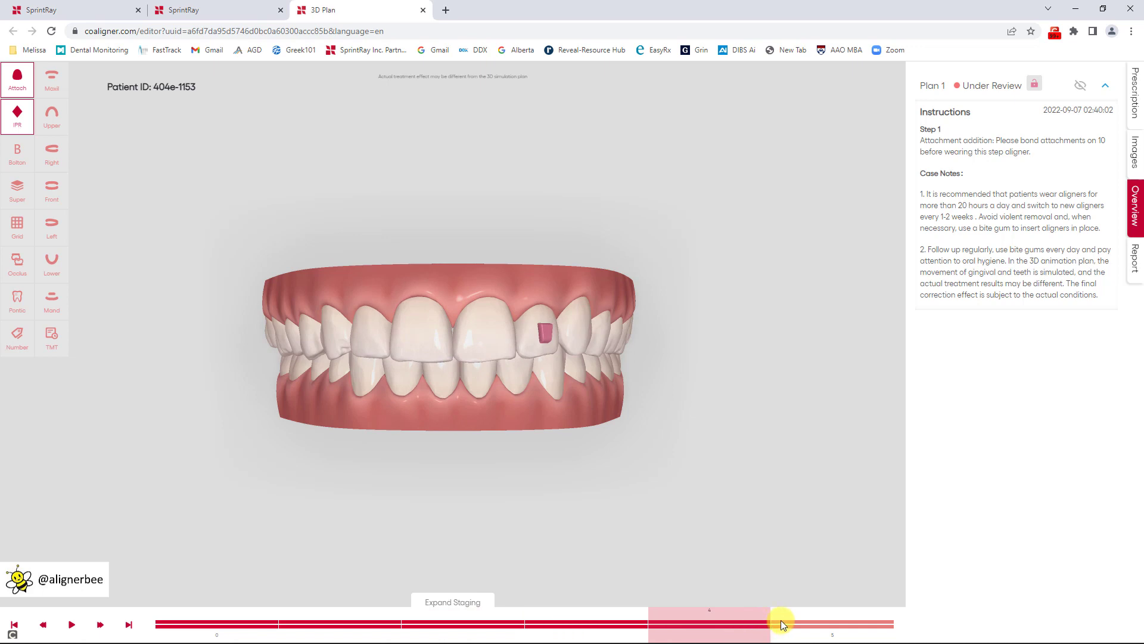
pyautogui.click(782, 624)
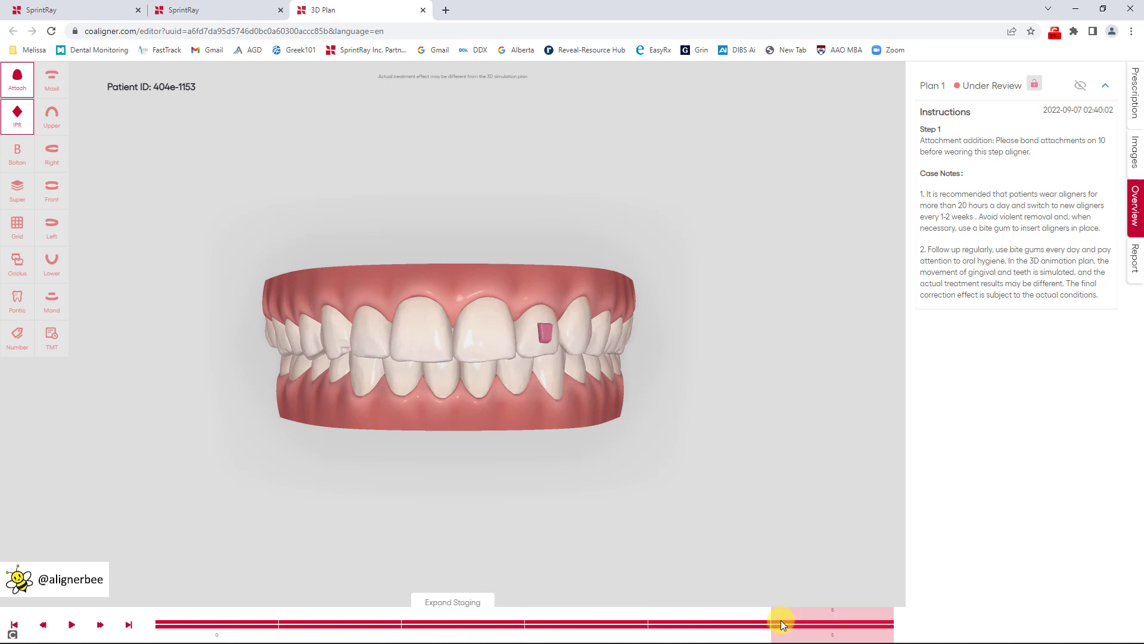
pyautogui.click(216, 626)
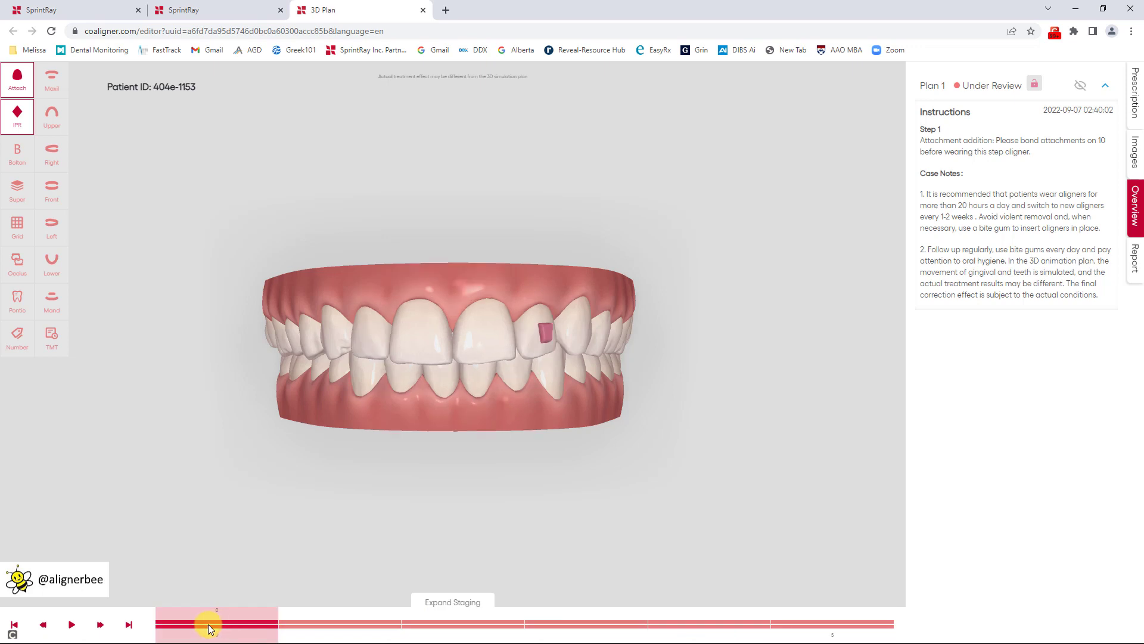
# Play the treatment simulation from stage 0, and compare the initial and final stages before returning to stage 0.
pyautogui.click(72, 625)
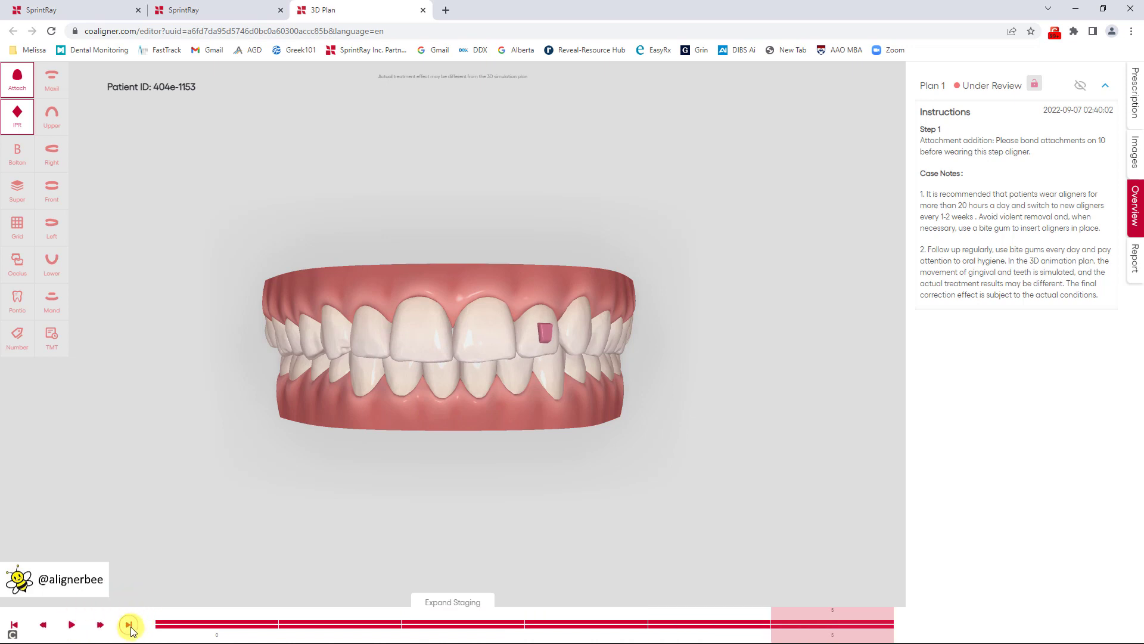
pyautogui.click(14, 624)
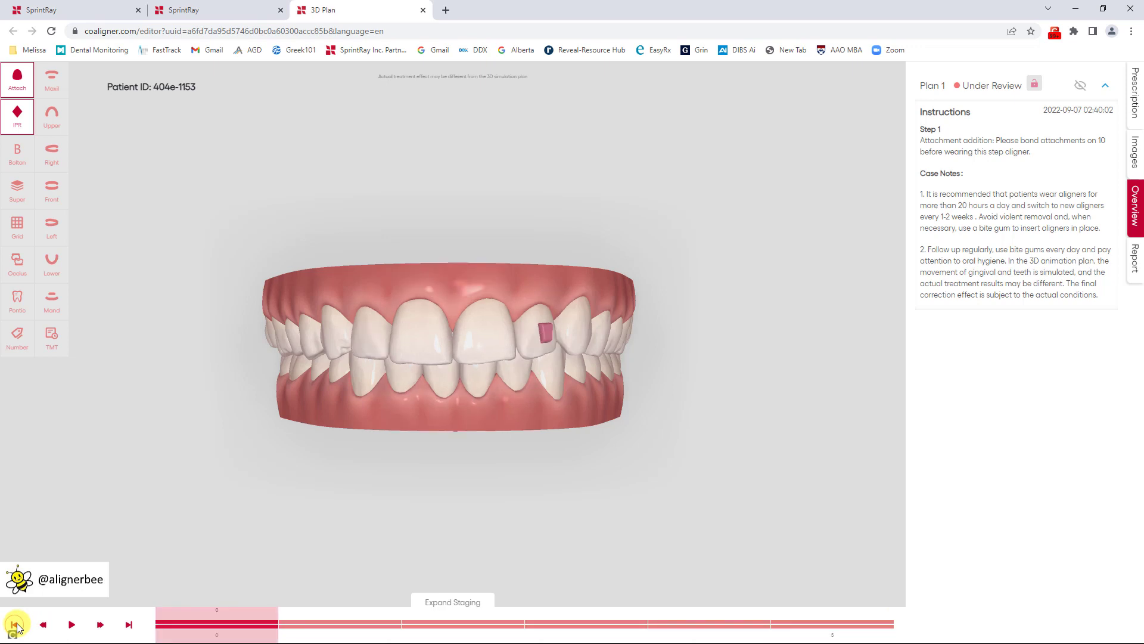
pyautogui.click(129, 625)
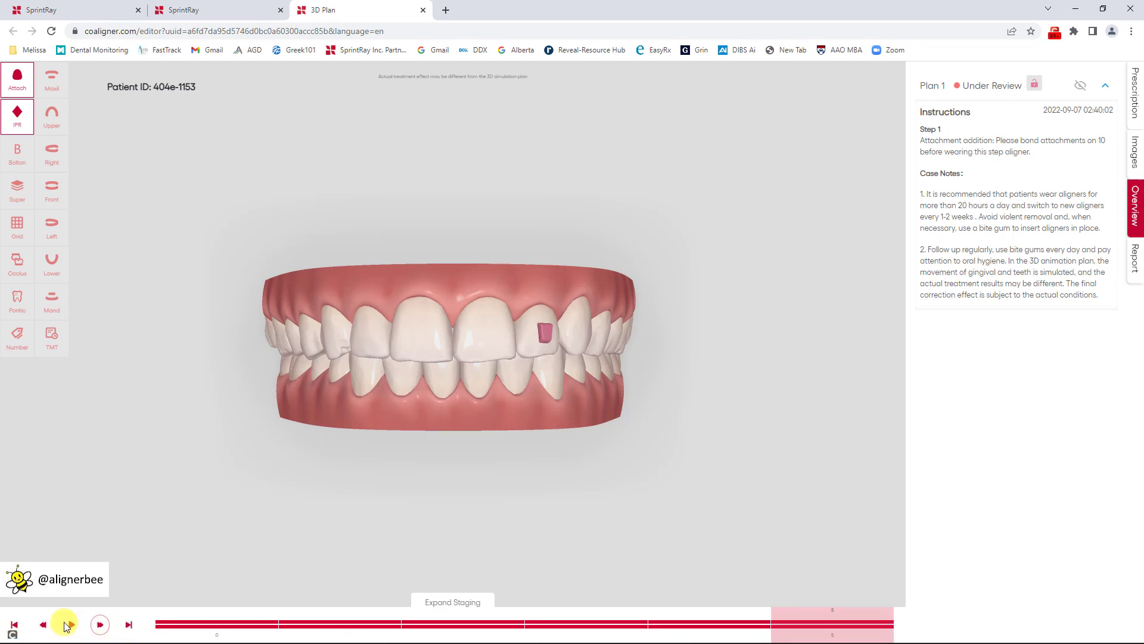
pyautogui.click(14, 624)
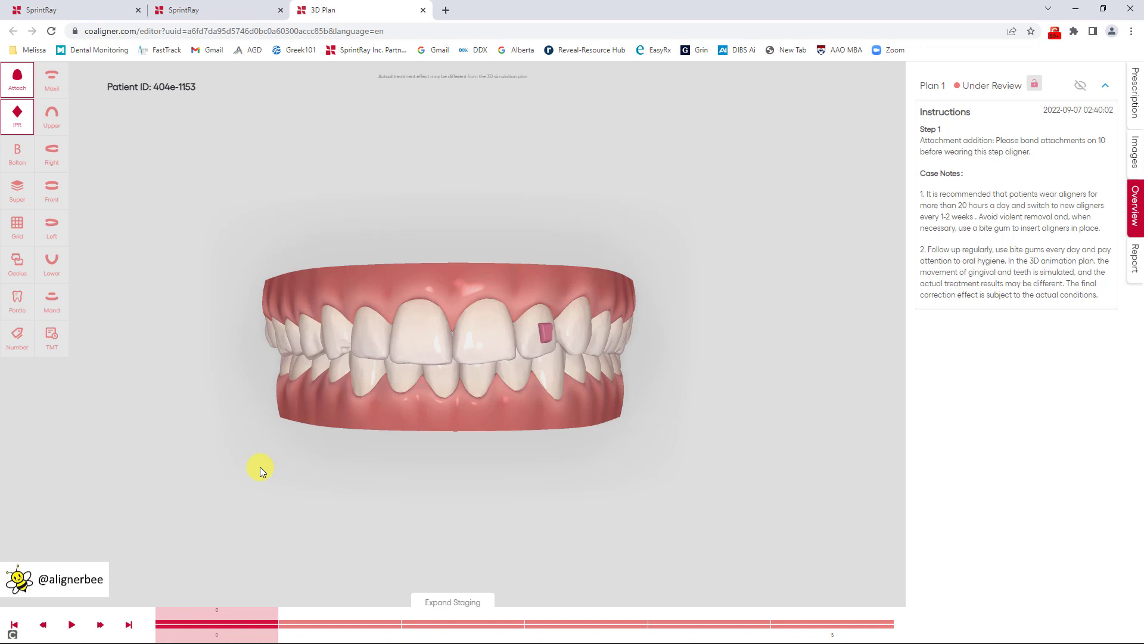
# Examine stage 0 in the upper, right, front, left, lower, mandibular and maxillary views, ending on the front view.
pyautogui.click(54, 115)
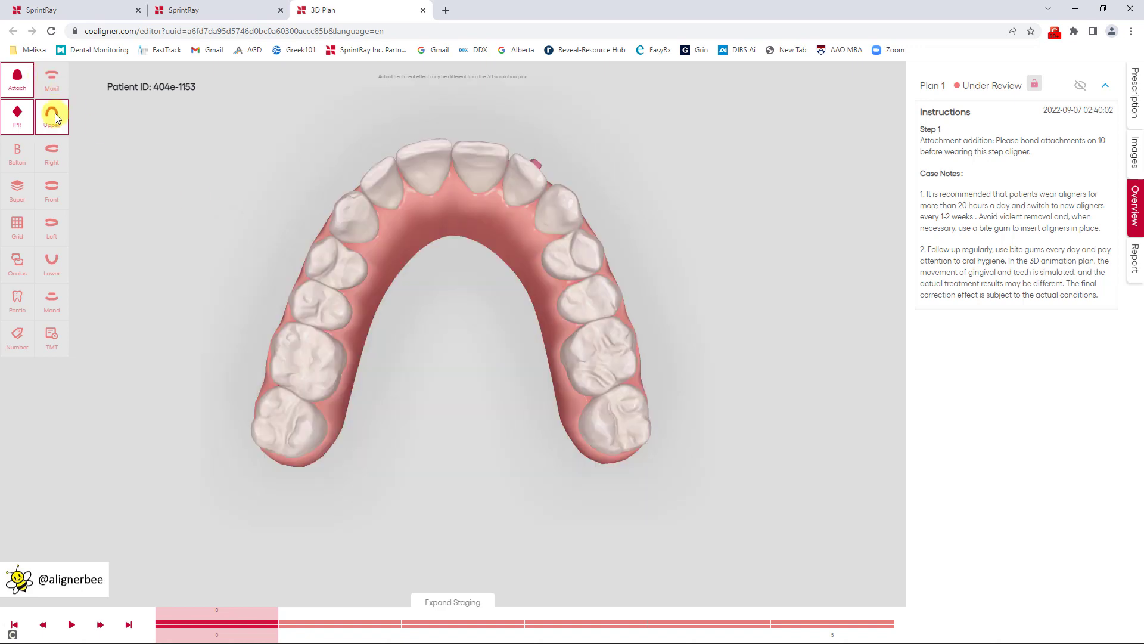
pyautogui.click(50, 156)
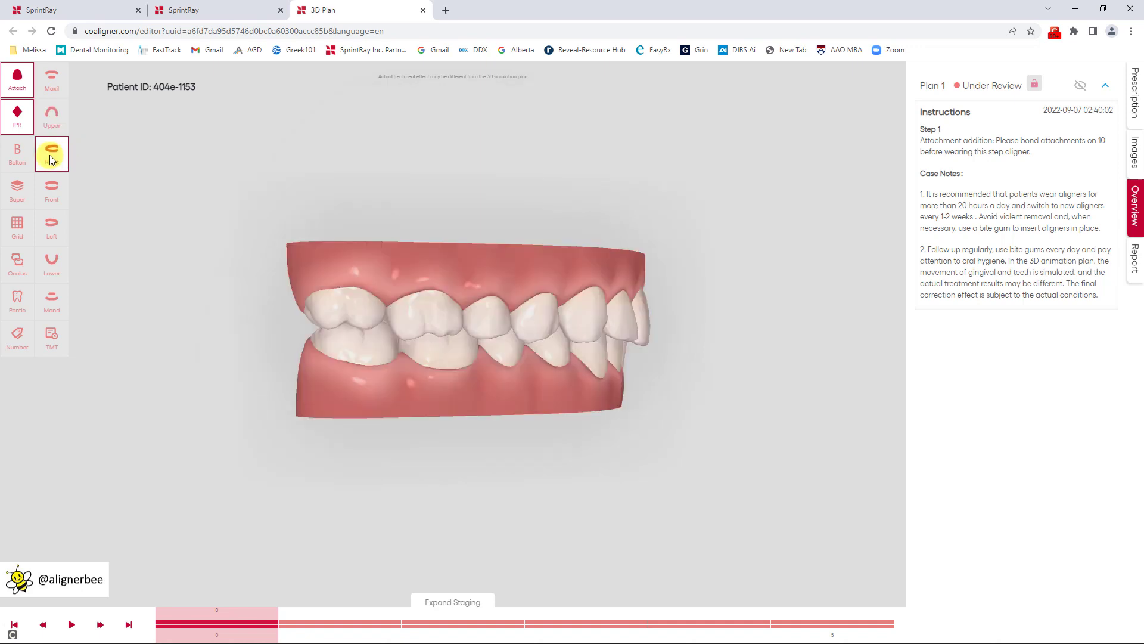
pyautogui.click(52, 198)
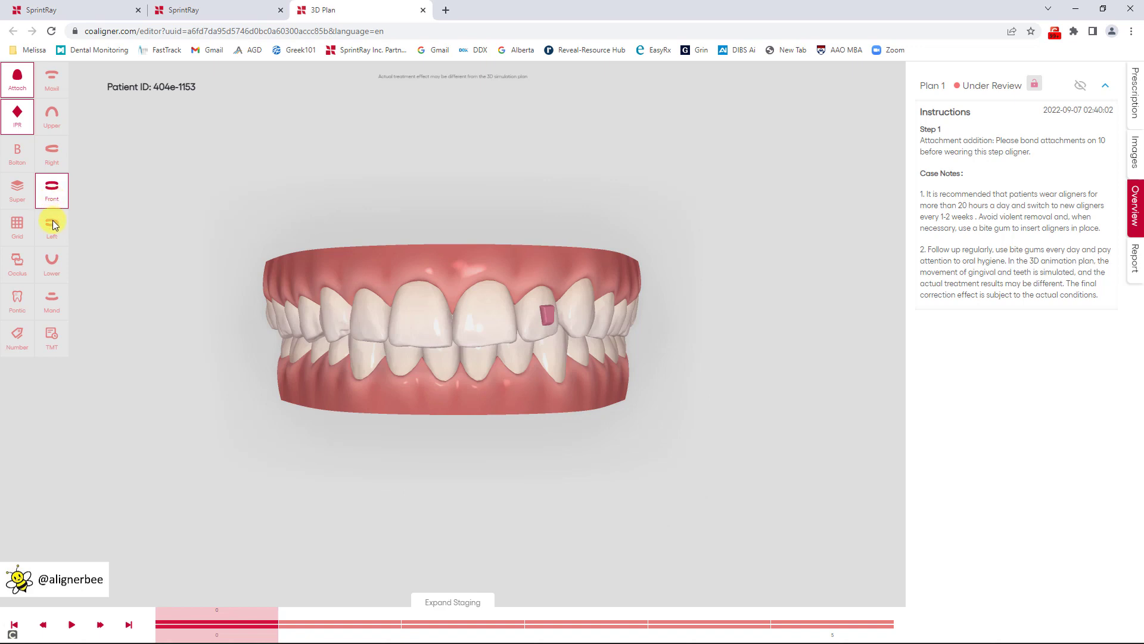
pyautogui.click(53, 224)
pyautogui.click(56, 272)
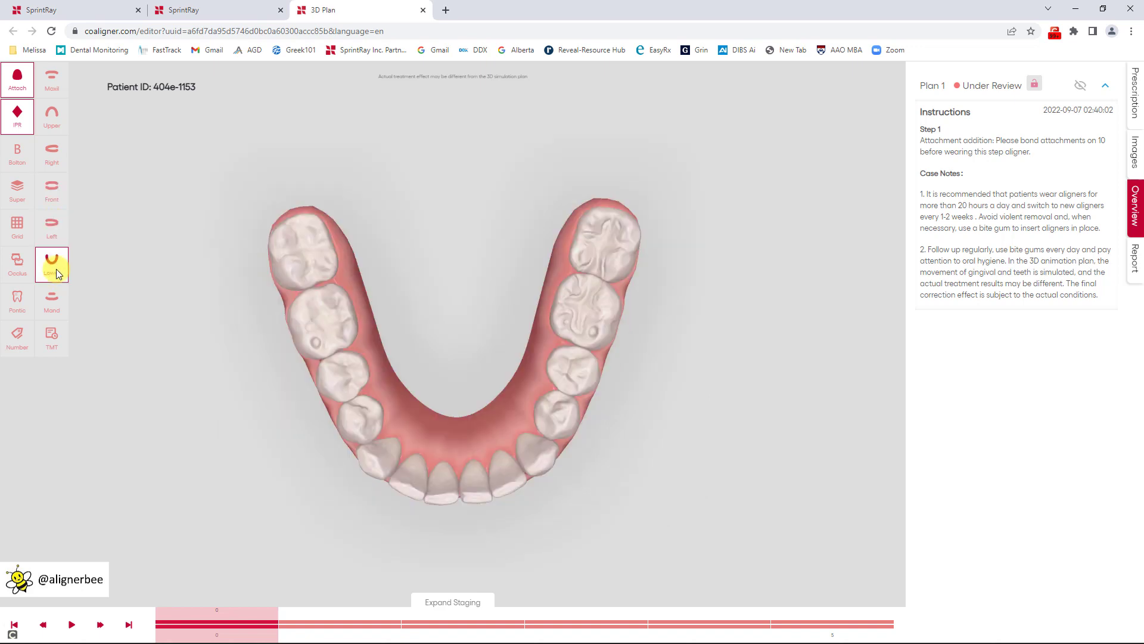
pyautogui.click(54, 311)
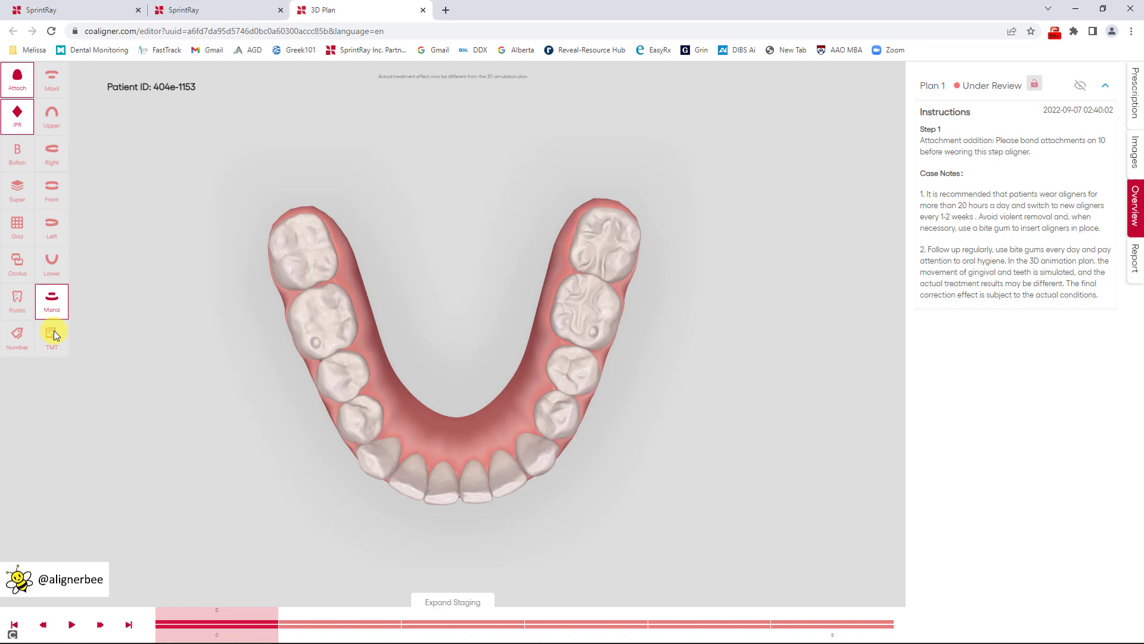
pyautogui.click(52, 89)
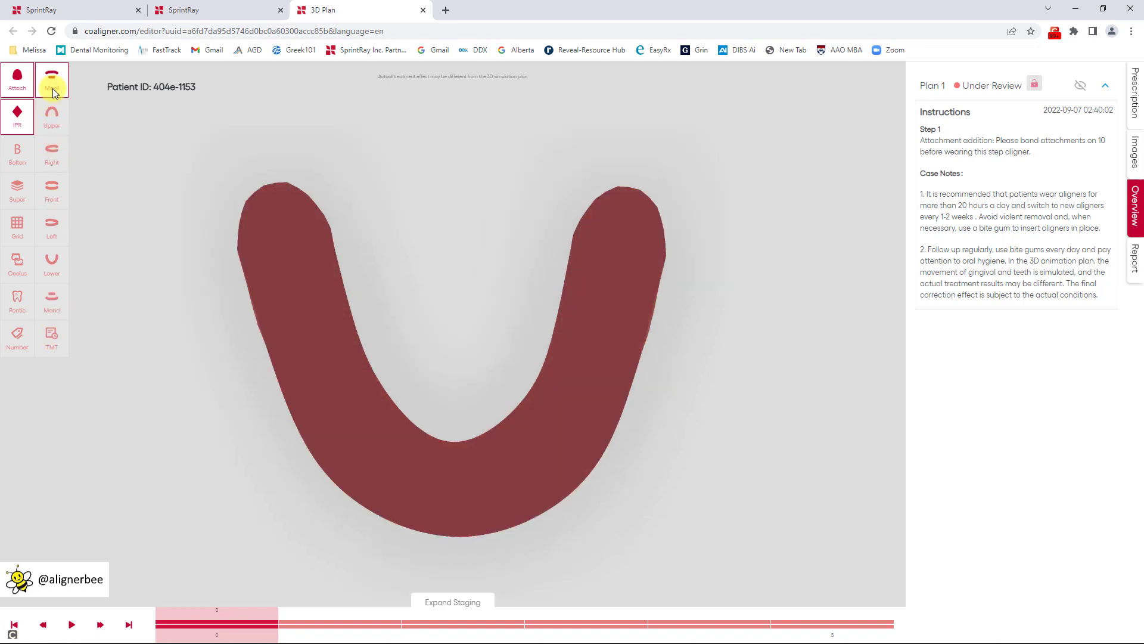
pyautogui.click(53, 190)
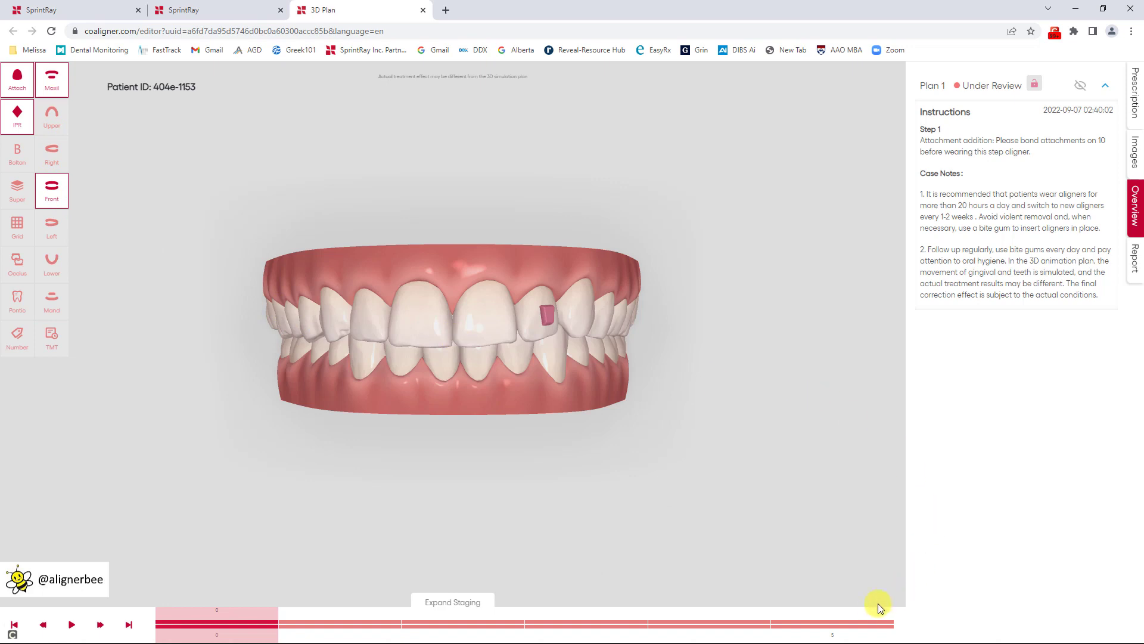
# Examine final stage 5 in the upper, right, front, left, lower and mandibular views, ending on the front view.
pyautogui.click(864, 626)
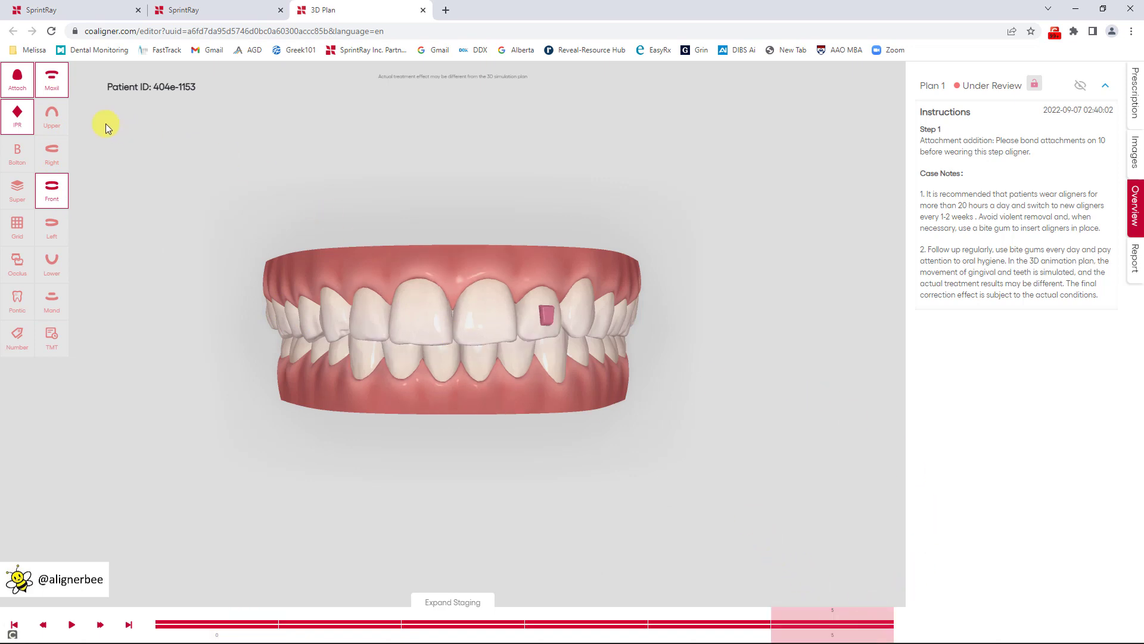
pyautogui.click(53, 112)
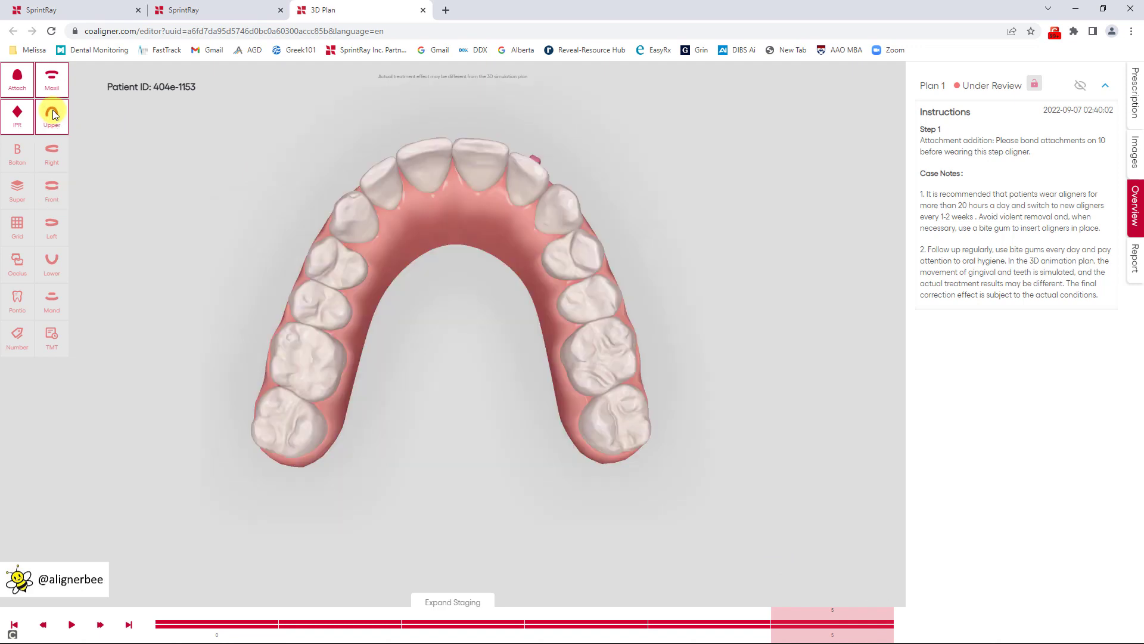
pyautogui.click(55, 159)
pyautogui.click(55, 185)
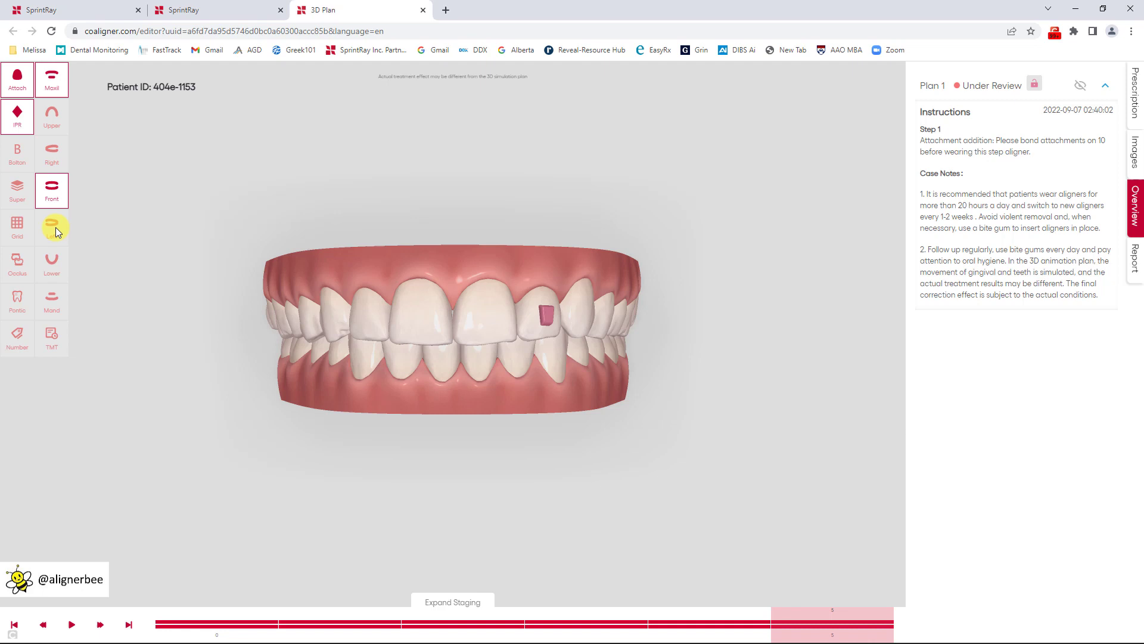
pyautogui.click(55, 227)
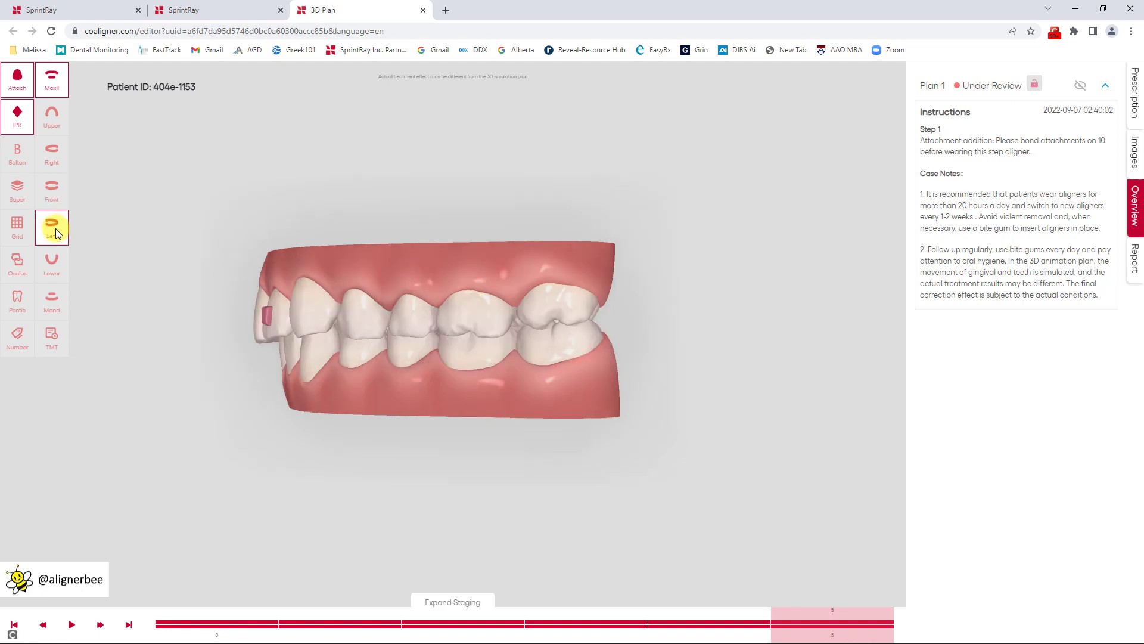
pyautogui.click(62, 259)
pyautogui.click(56, 298)
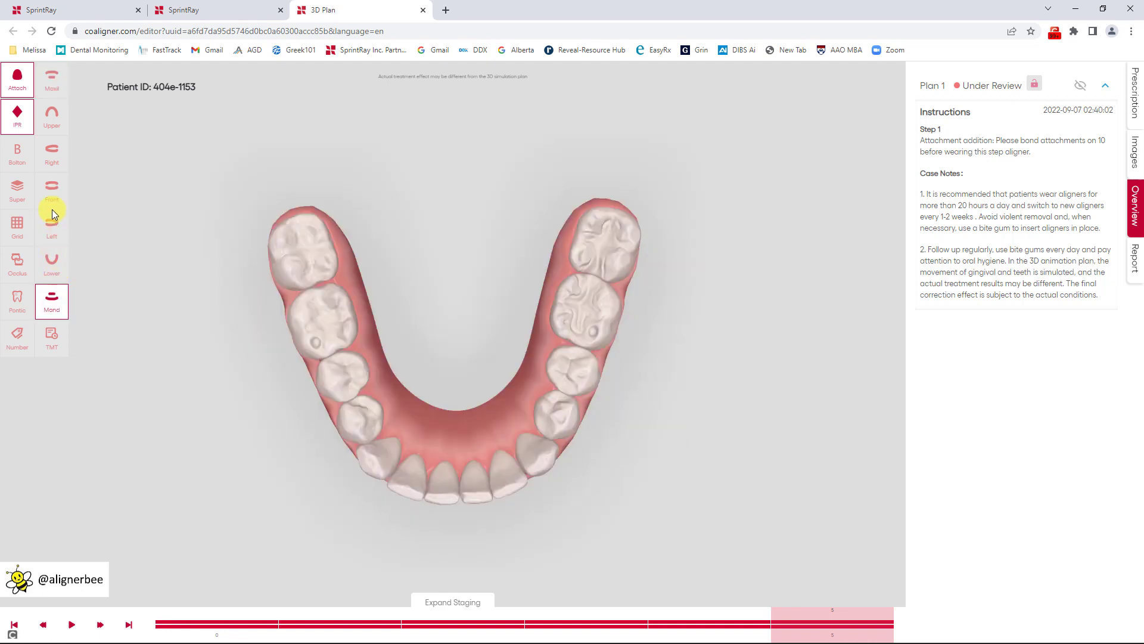
pyautogui.click(53, 188)
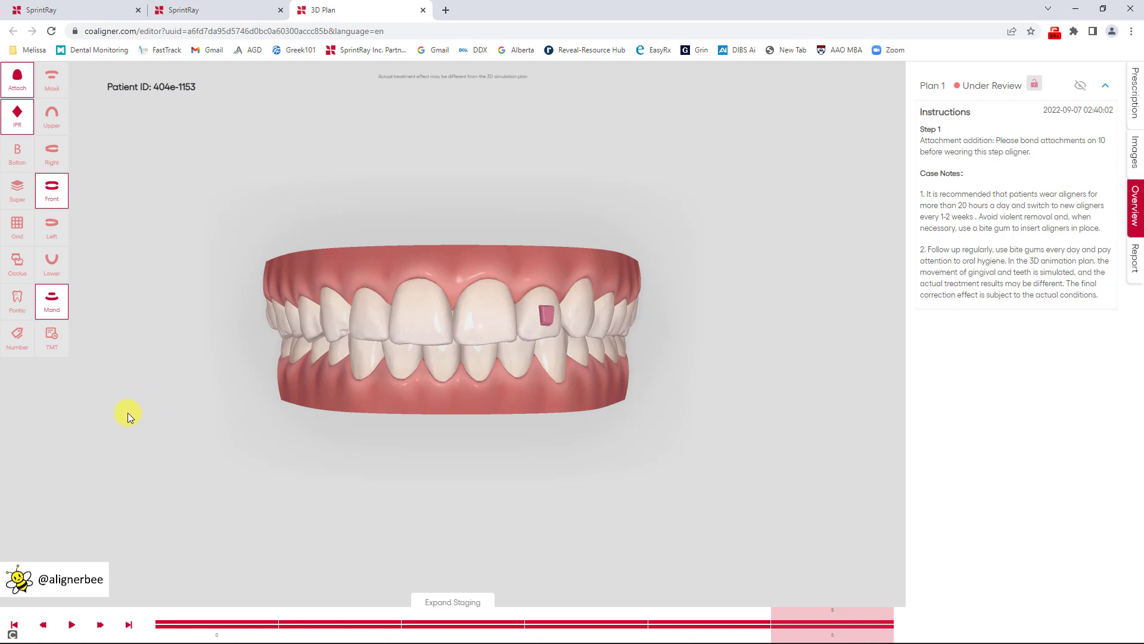
# Play the tooth movement simulation from stage 0 through stage 5 in the upper occlusal view.
pyautogui.click(73, 624)
pyautogui.click(60, 121)
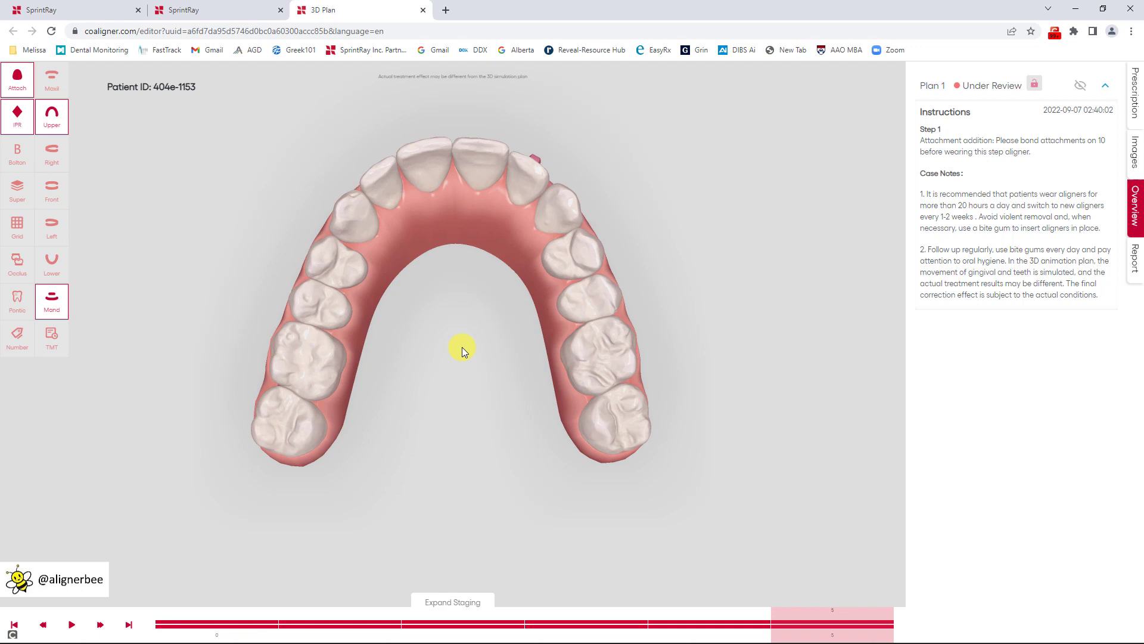
pyautogui.moveTo(459, 345); pyautogui.dragTo(470, 363)
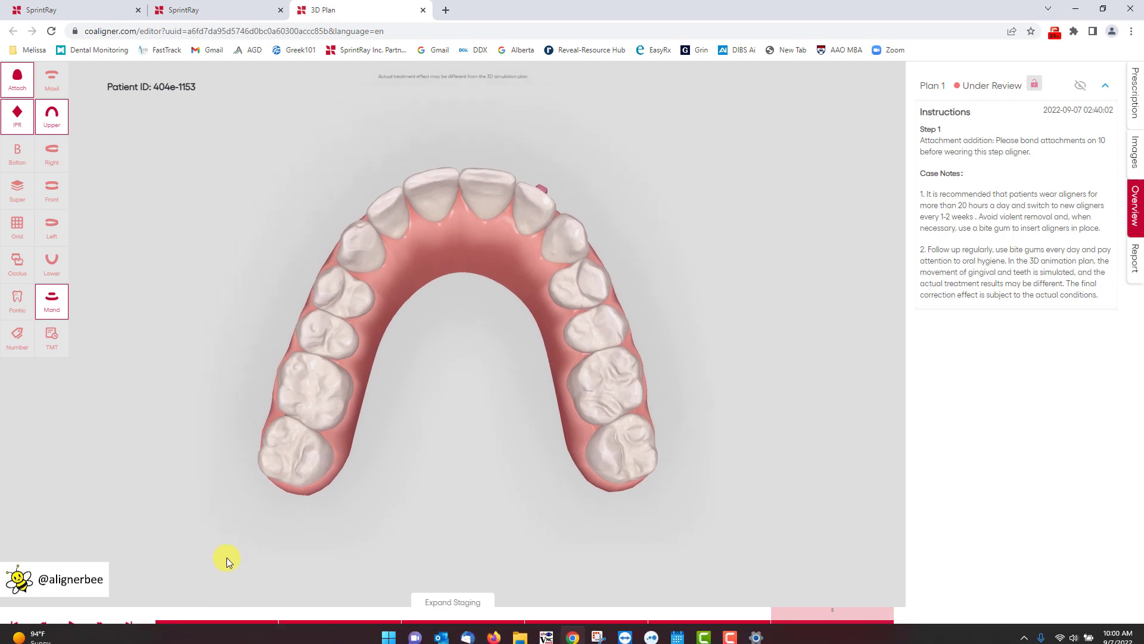
pyautogui.click(215, 624)
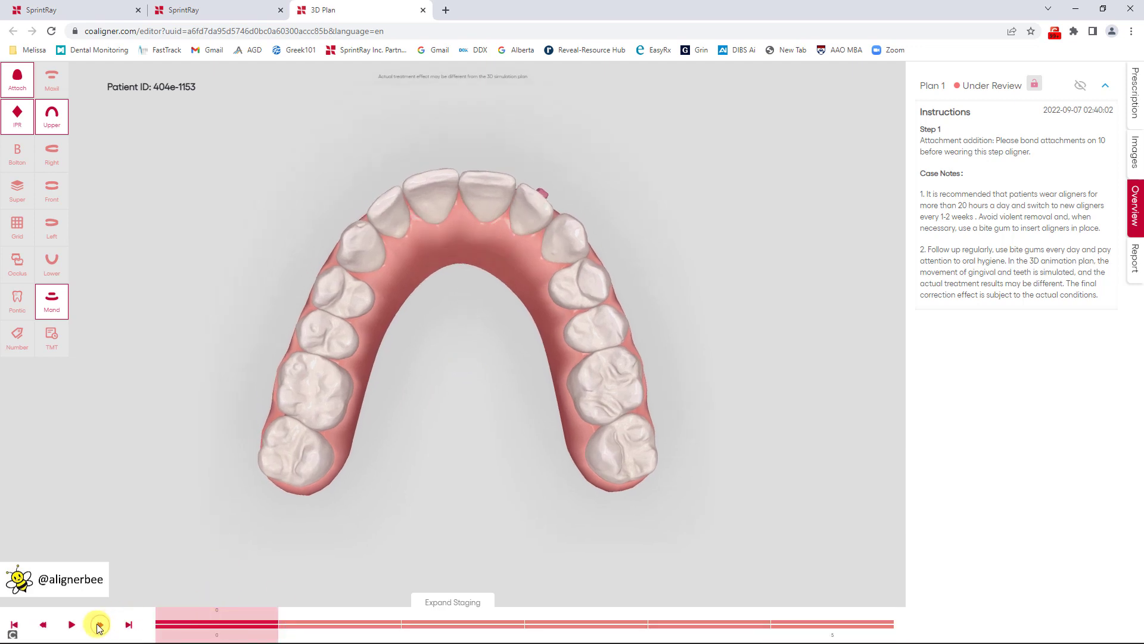
pyautogui.click(71, 624)
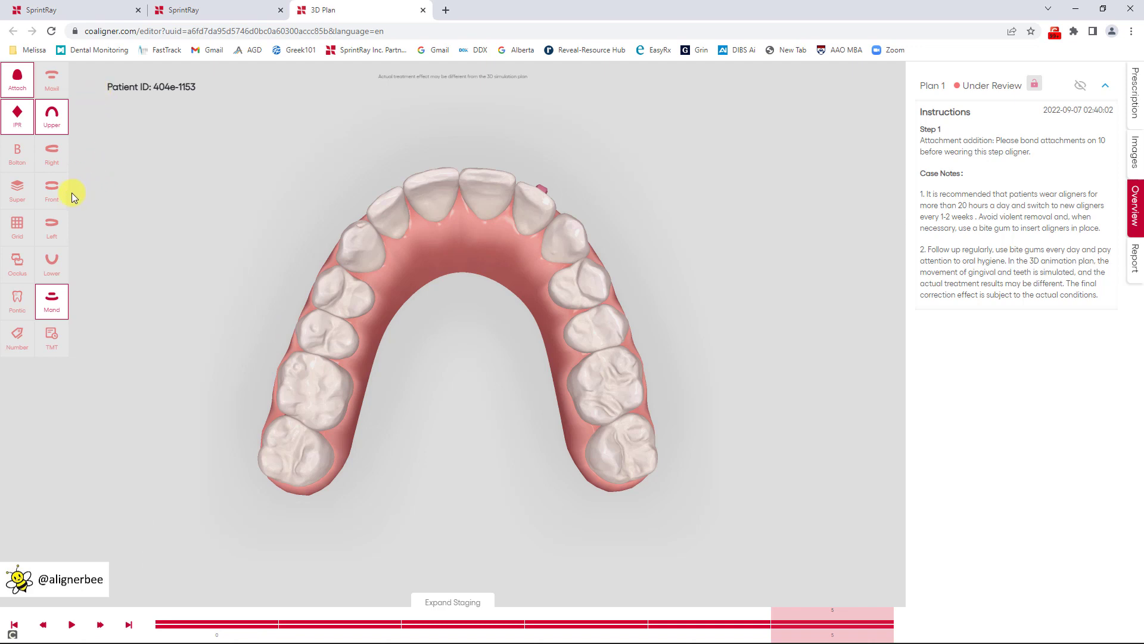
# In the front view, hide and restore the attachments, and do the same with the IPR display.
pyautogui.click(53, 190)
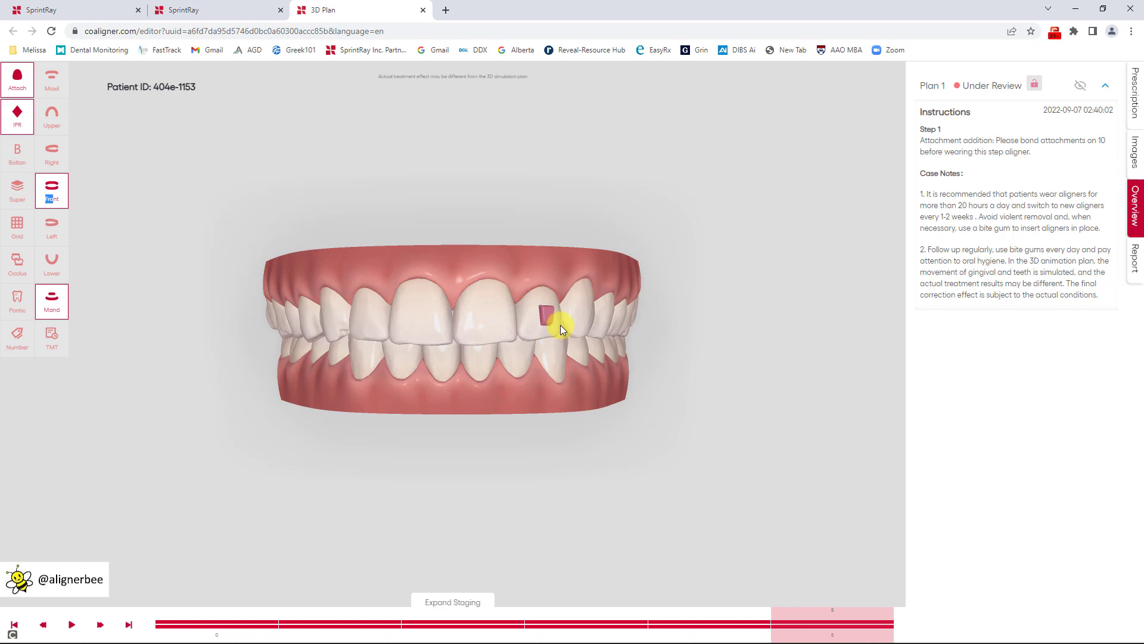
pyautogui.click(18, 77)
pyautogui.click(18, 77)
pyautogui.click(17, 119)
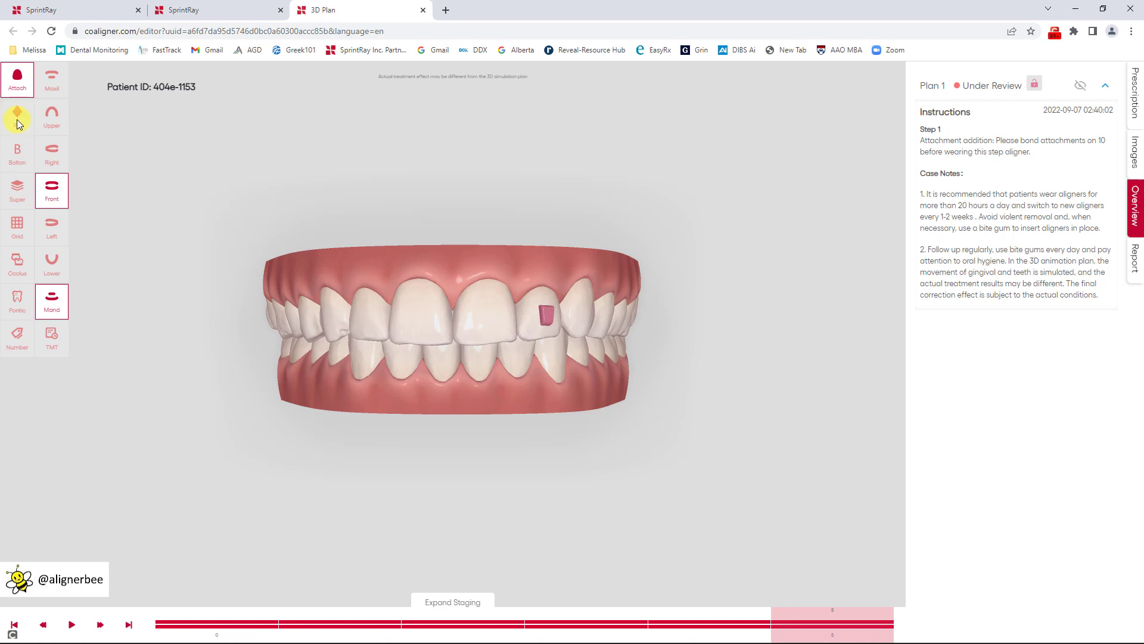
pyautogui.click(17, 121)
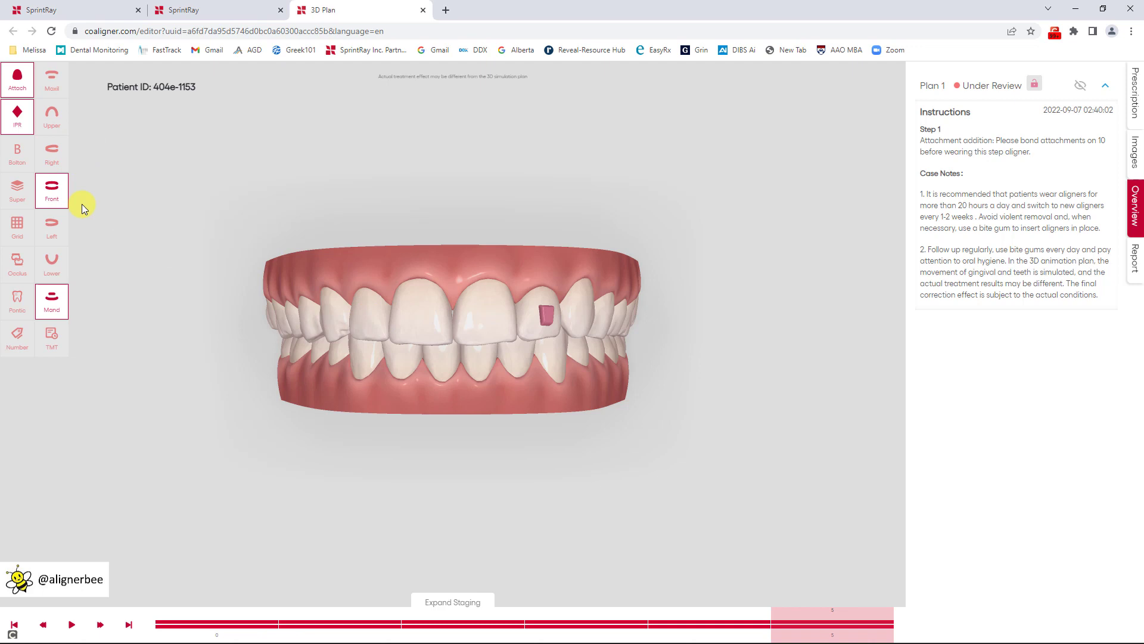
# Show the upper arch view, review the Target Bolton Analysis and close it.
pyautogui.click(58, 117)
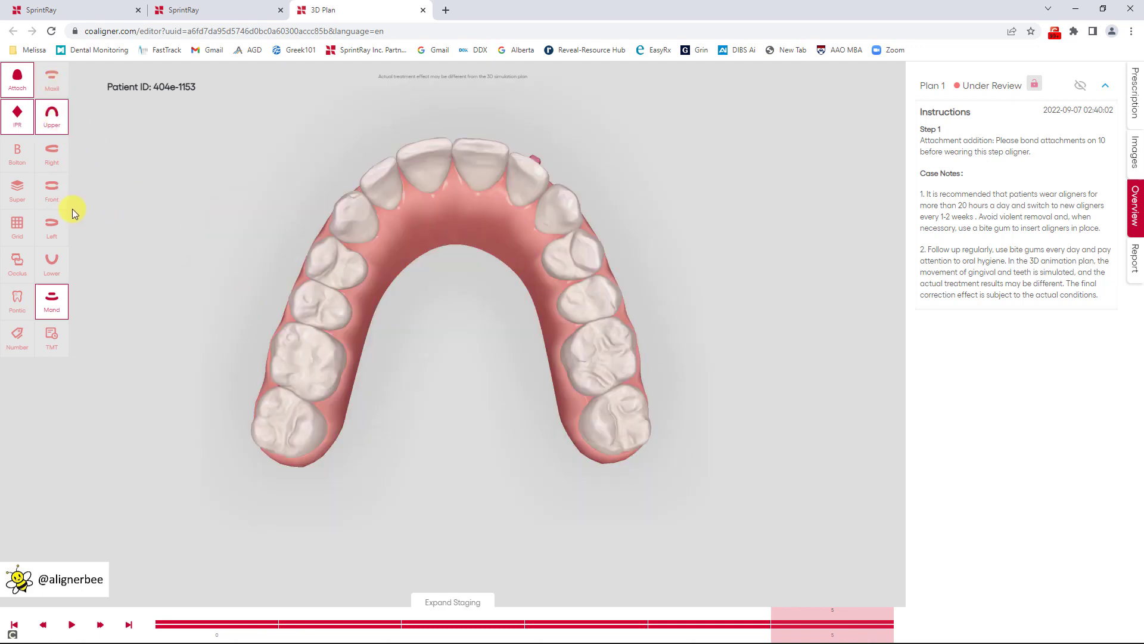
pyautogui.click(10, 156)
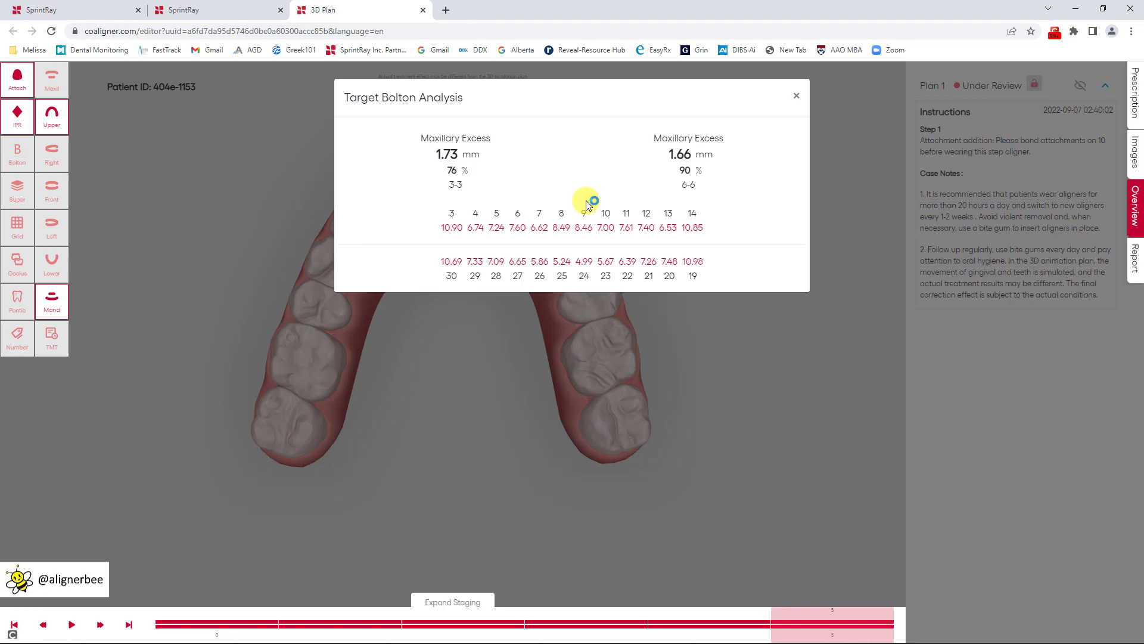
pyautogui.click(797, 96)
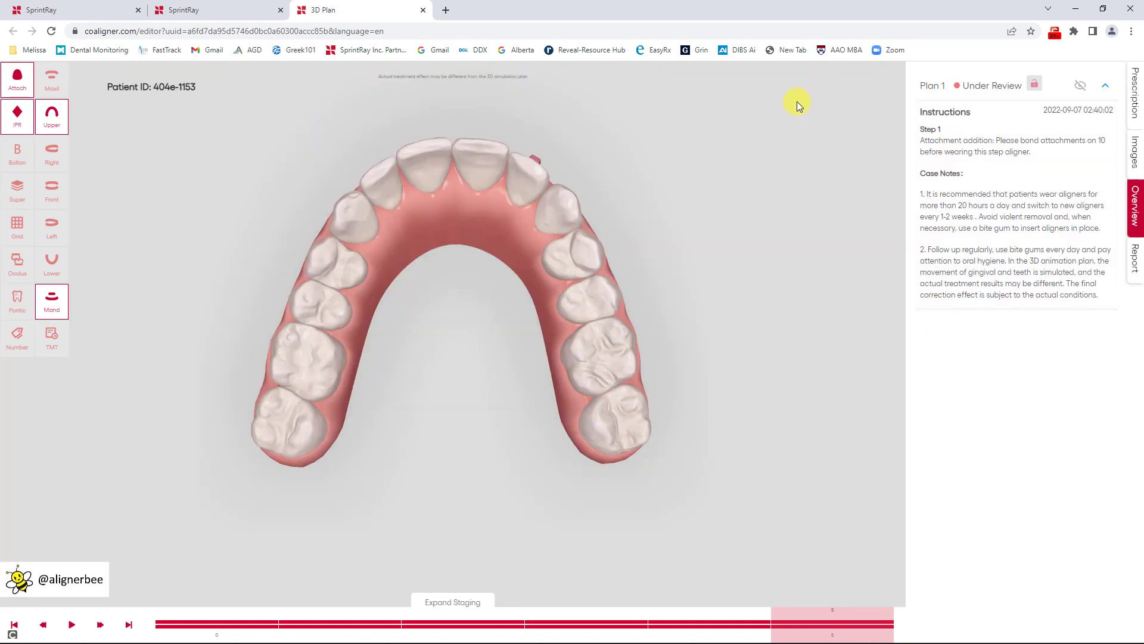
# Turn on the superimposition overlay for the upper arch at stage 5.
pyautogui.click(19, 190)
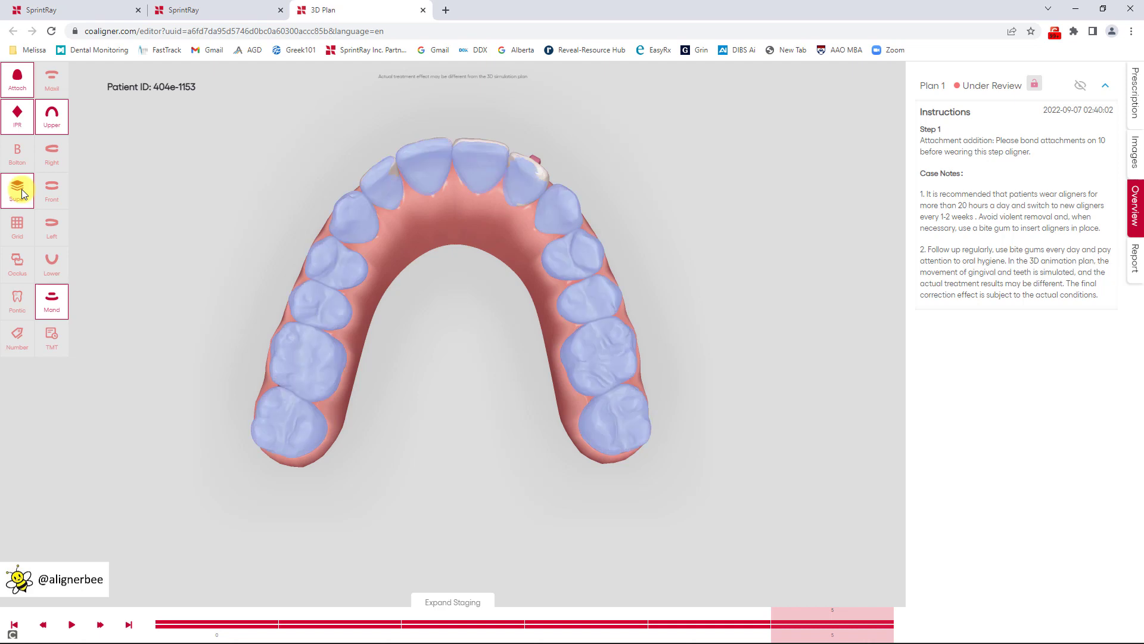
pyautogui.scroll(-2, 340, 249)
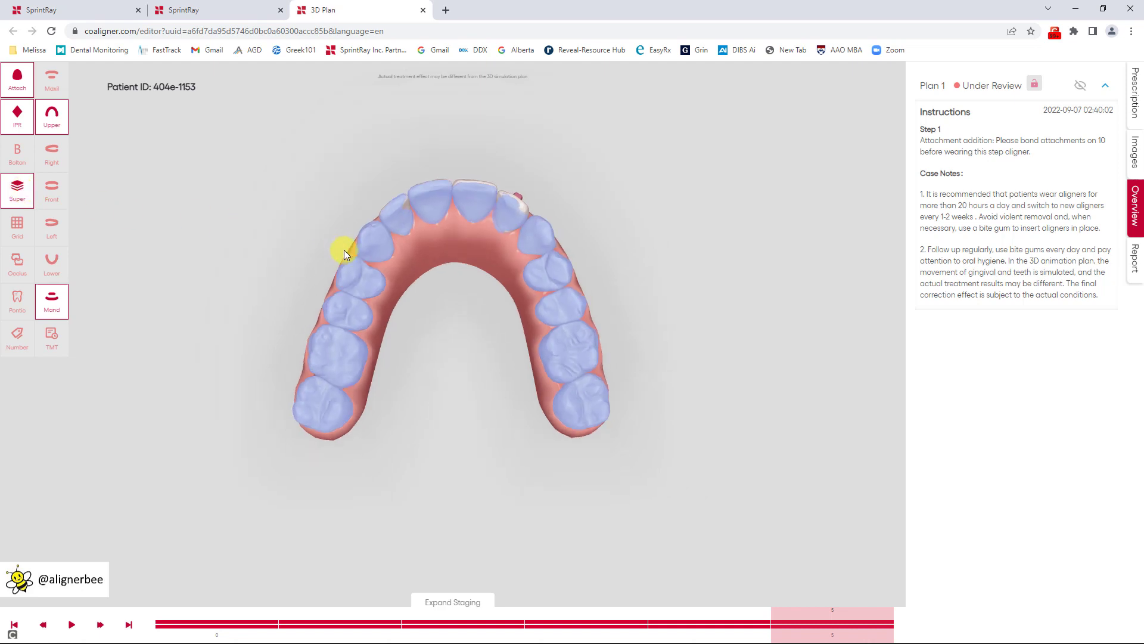
# Examine the superimposition on the upper arch and on the lower arch from occlusal and front angles.
pyautogui.moveTo(352, 249)
pyautogui.mouseDown()
pyautogui.moveTo(361, 246)
pyautogui.moveTo(329, 277)
pyautogui.moveTo(321, 397)
pyautogui.moveTo(334, 327)
pyautogui.moveTo(463, 388)
pyautogui.moveTo(266, 332)
pyautogui.moveTo(282, 352)
pyautogui.moveTo(340, 369)
pyautogui.moveTo(320, 261)
pyautogui.moveTo(362, 204)
pyautogui.moveTo(330, 184)
pyautogui.moveTo(343, 220)
pyautogui.moveTo(332, 242)
pyautogui.mouseUp()
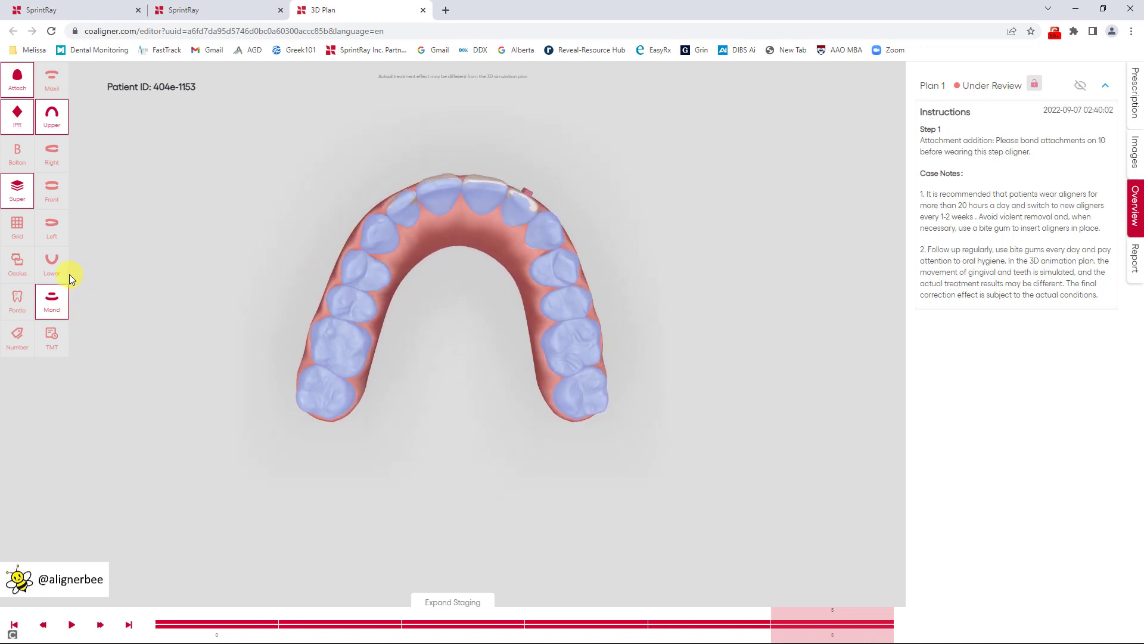
pyautogui.click(58, 264)
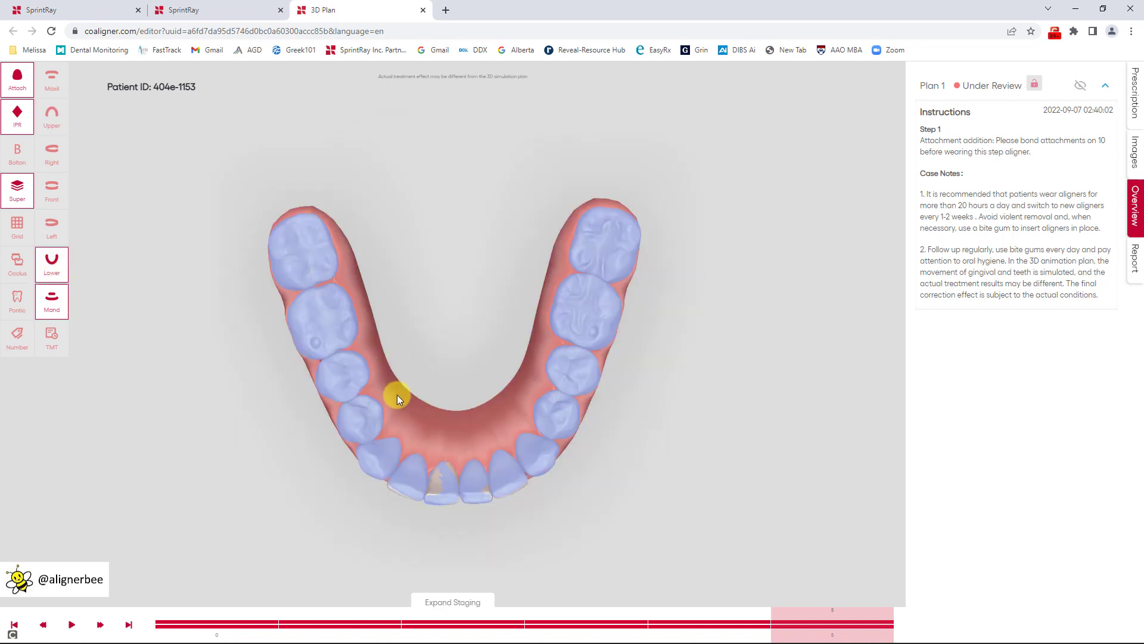
pyautogui.moveTo(397, 395); pyautogui.dragTo(402, 266)
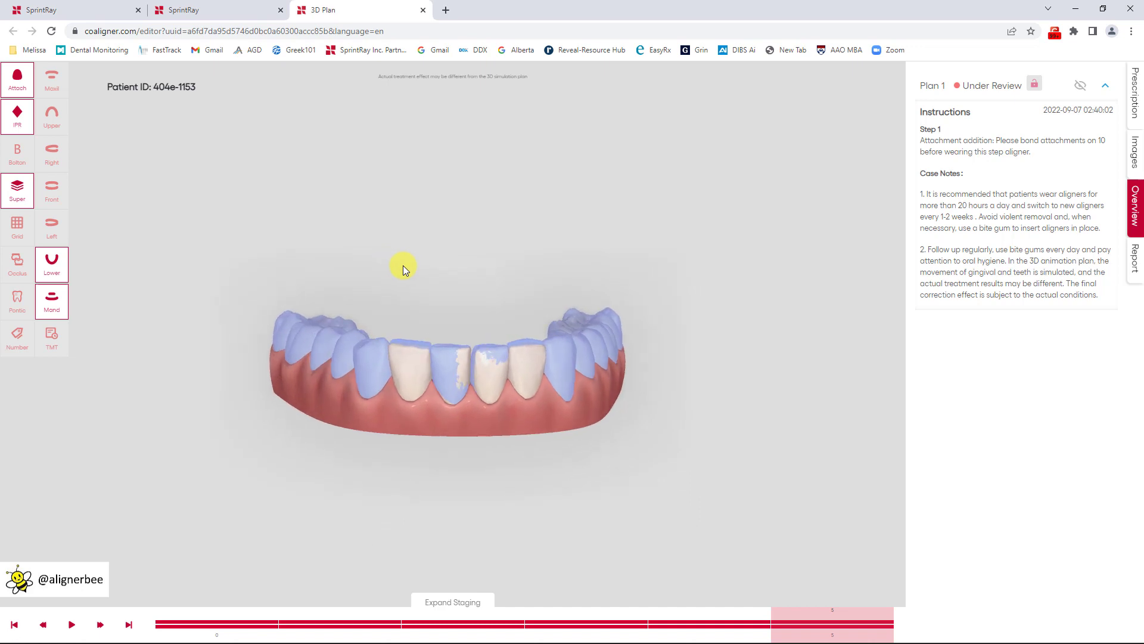
# Show both arches together, inspect the superimposition from the front and turn the overlay off.
pyautogui.click(52, 305)
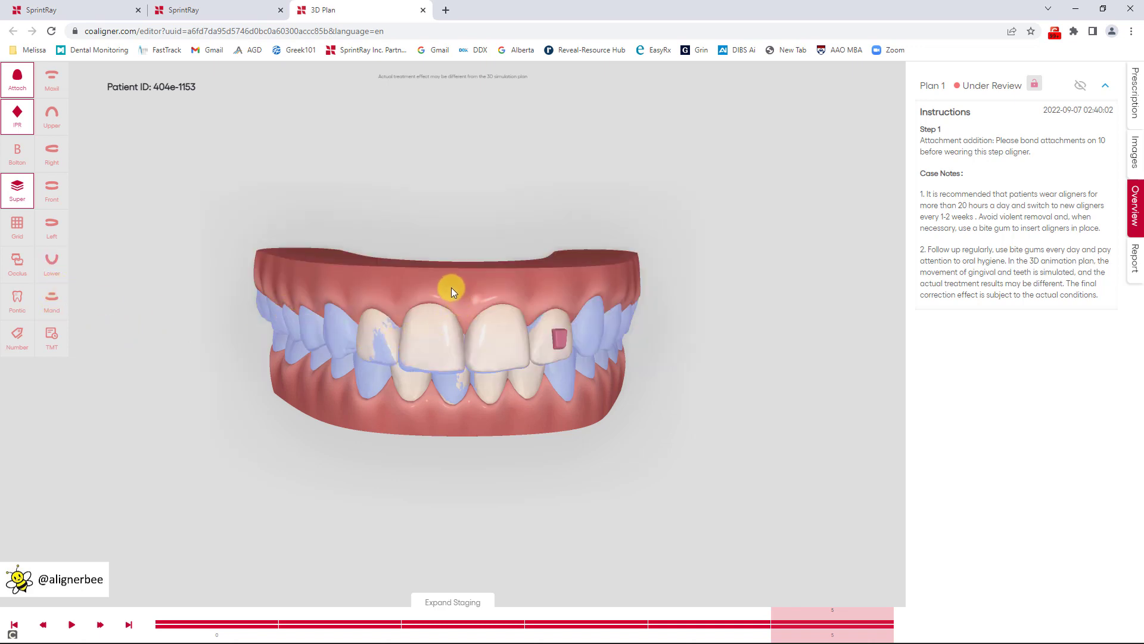
pyautogui.moveTo(452, 291); pyautogui.dragTo(436, 282, button='right')
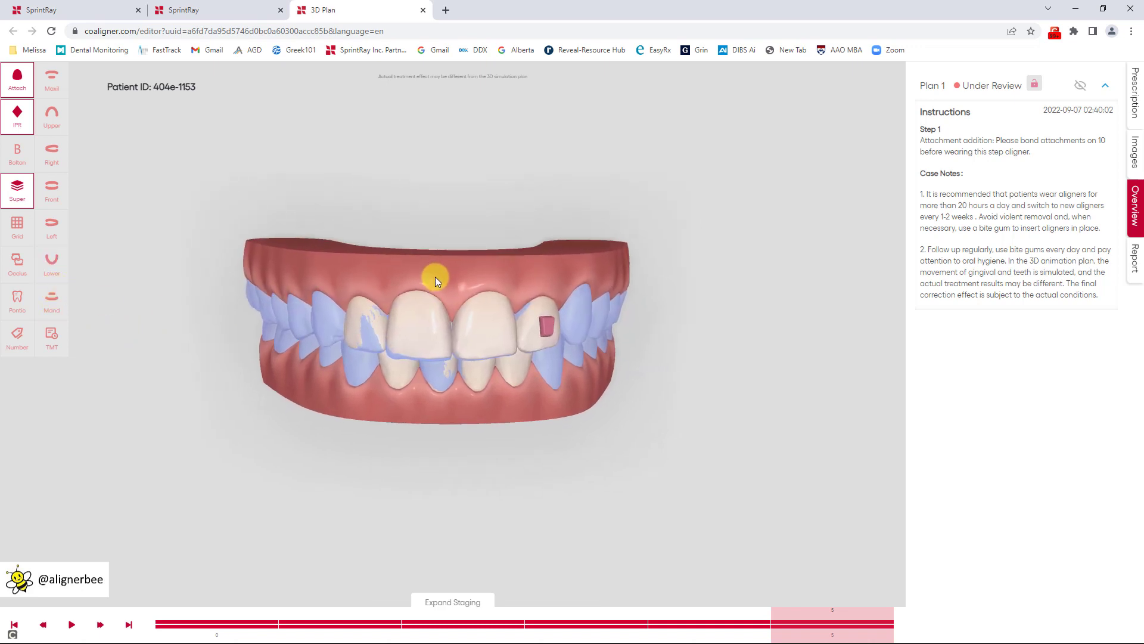
pyautogui.moveTo(435, 277); pyautogui.dragTo(431, 269)
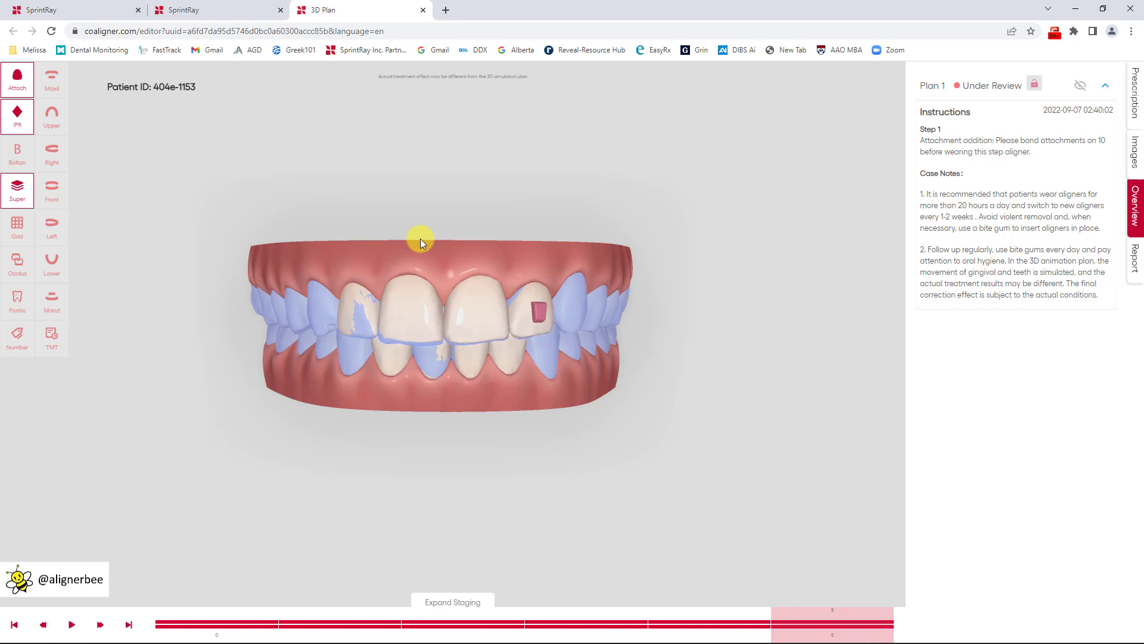
pyautogui.click(19, 191)
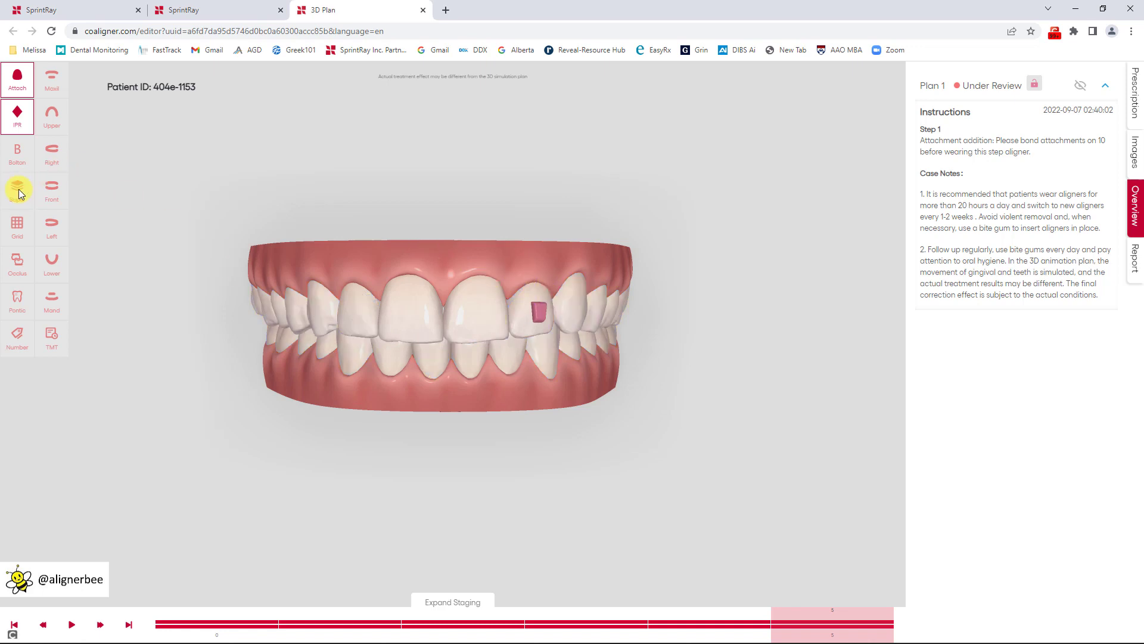
# Display the measurement grid over both arches, examine the teeth against it and hide the grid.
pyautogui.click(17, 226)
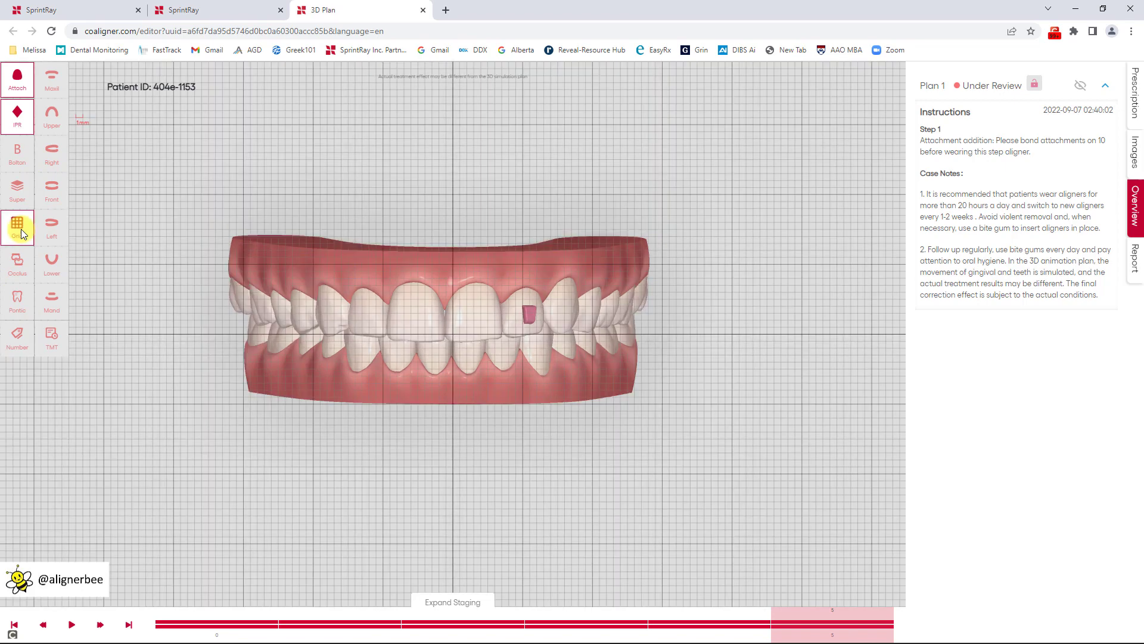
pyautogui.scroll(3, 304, 307)
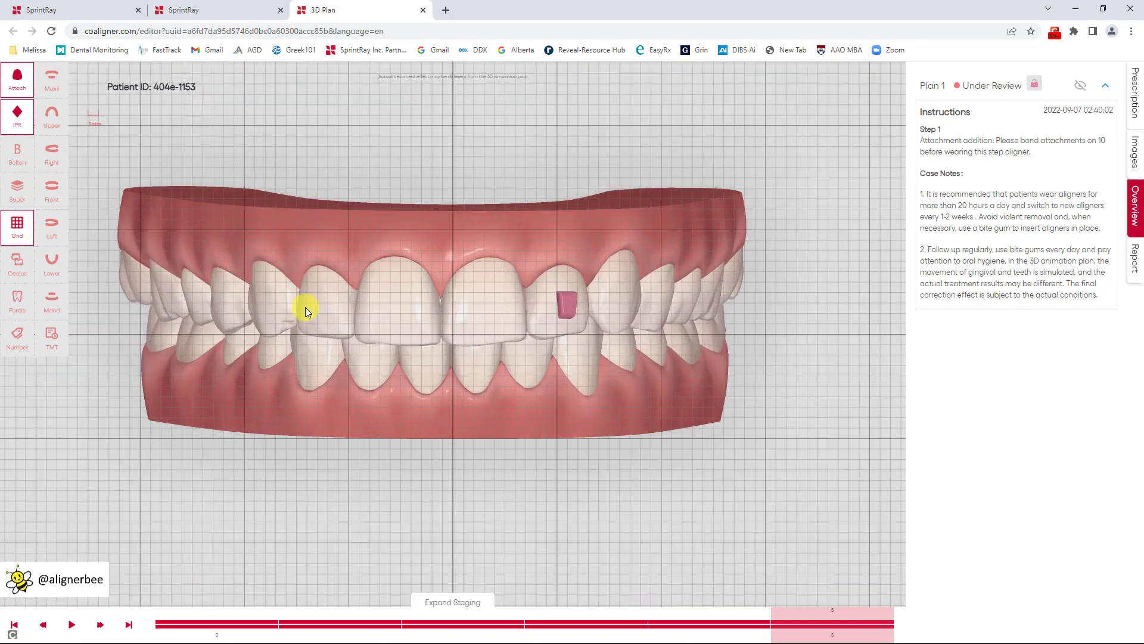
pyautogui.scroll(-2, 305, 306)
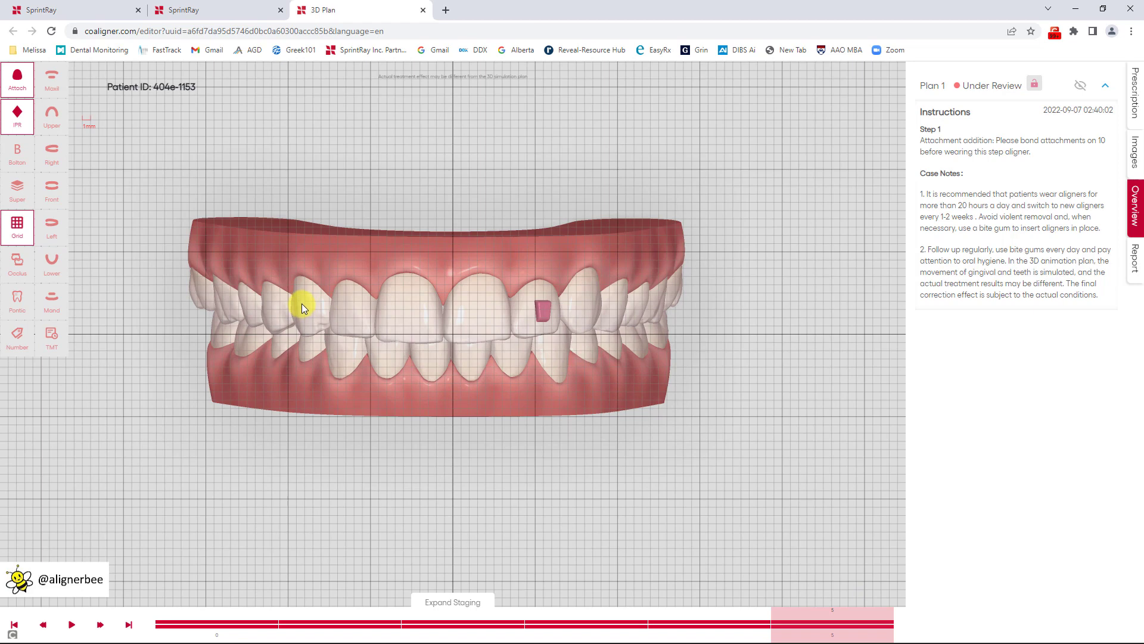
pyautogui.scroll(-1, 302, 302)
pyautogui.moveTo(309, 290); pyautogui.dragTo(317, 287)
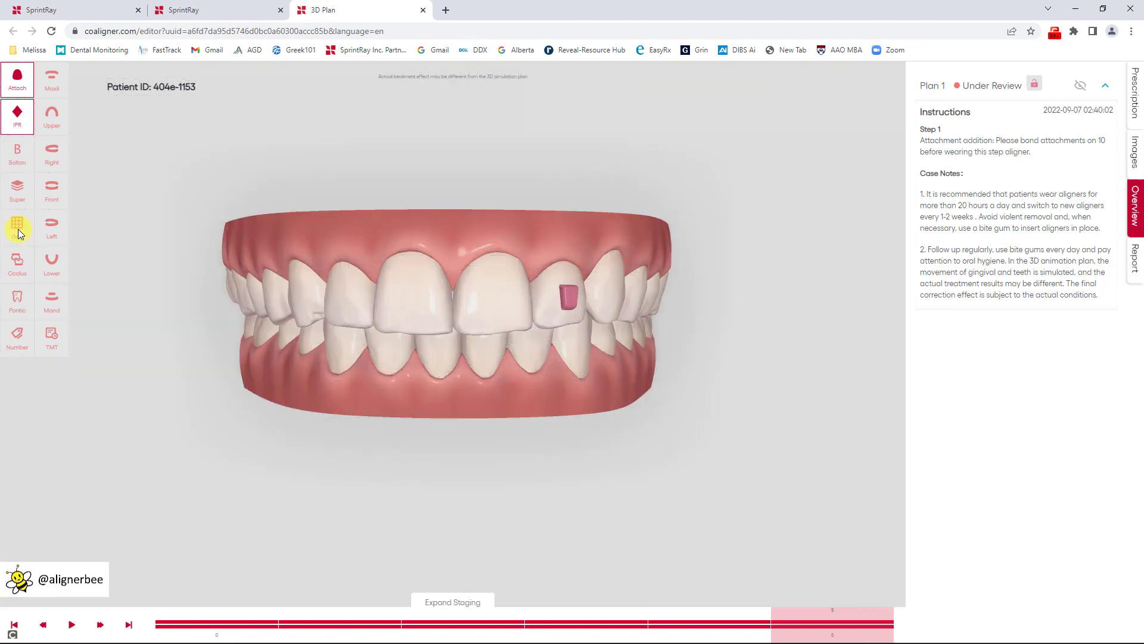
pyautogui.click(18, 233)
pyautogui.click(18, 230)
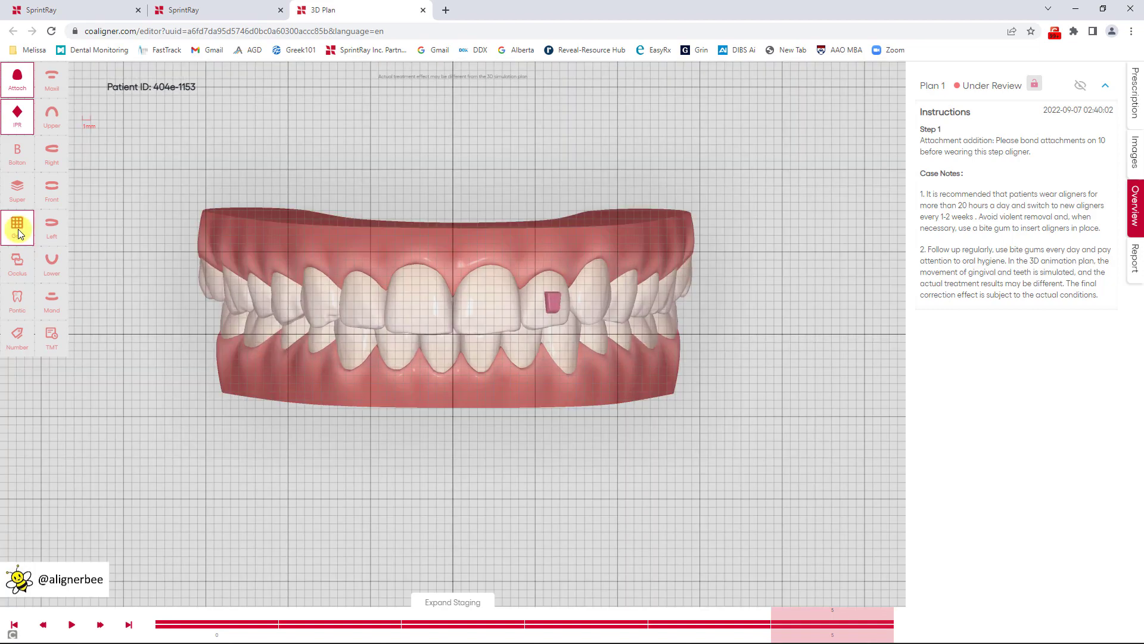
pyautogui.click(18, 231)
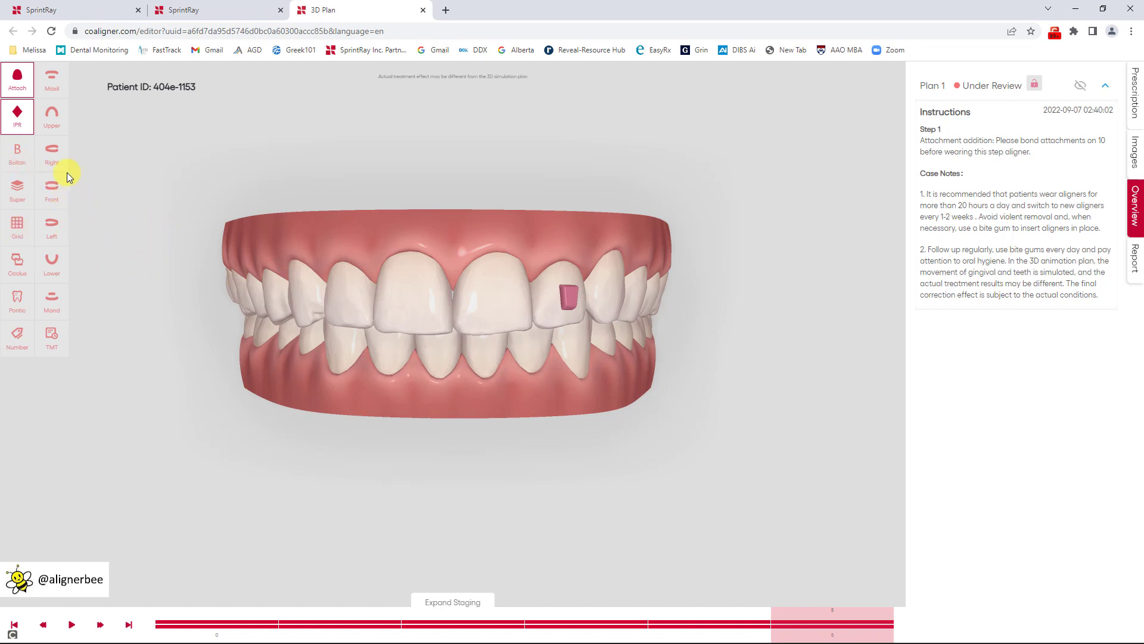
# Review the occlusal contact map on the upper and lower arches, return to the front view and turn the map off.
pyautogui.click(60, 124)
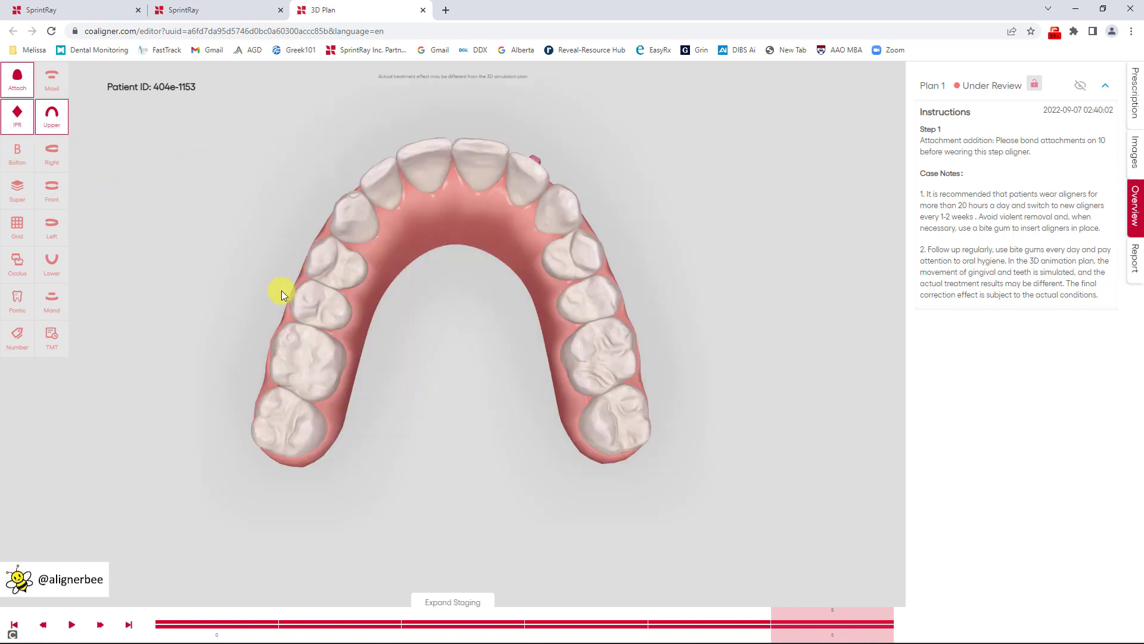
pyautogui.click(17, 267)
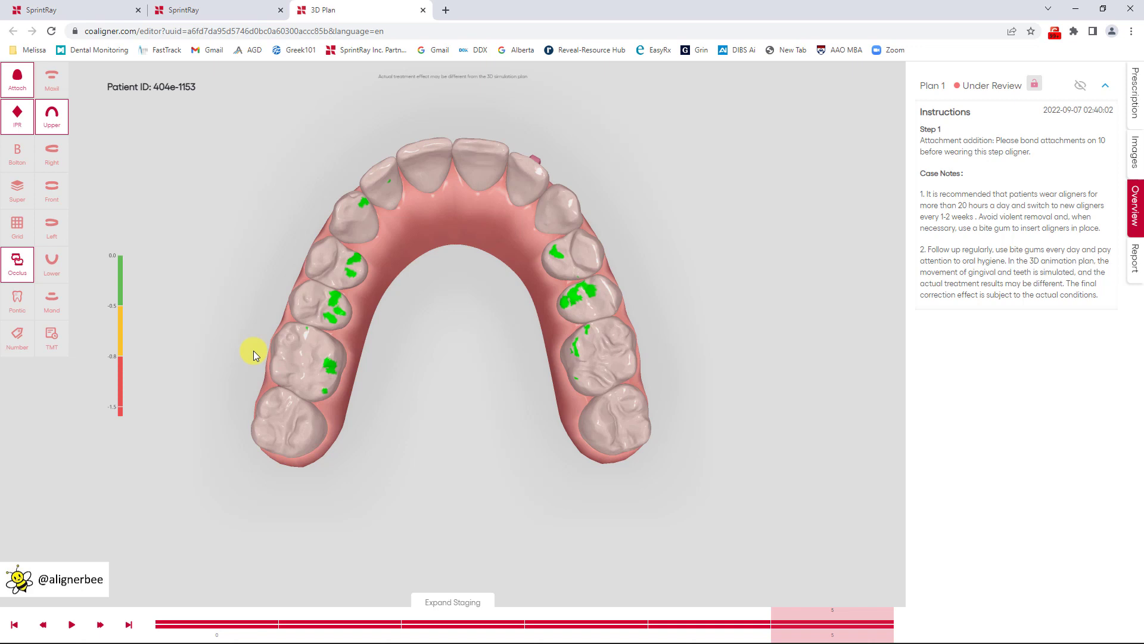
pyautogui.click(52, 265)
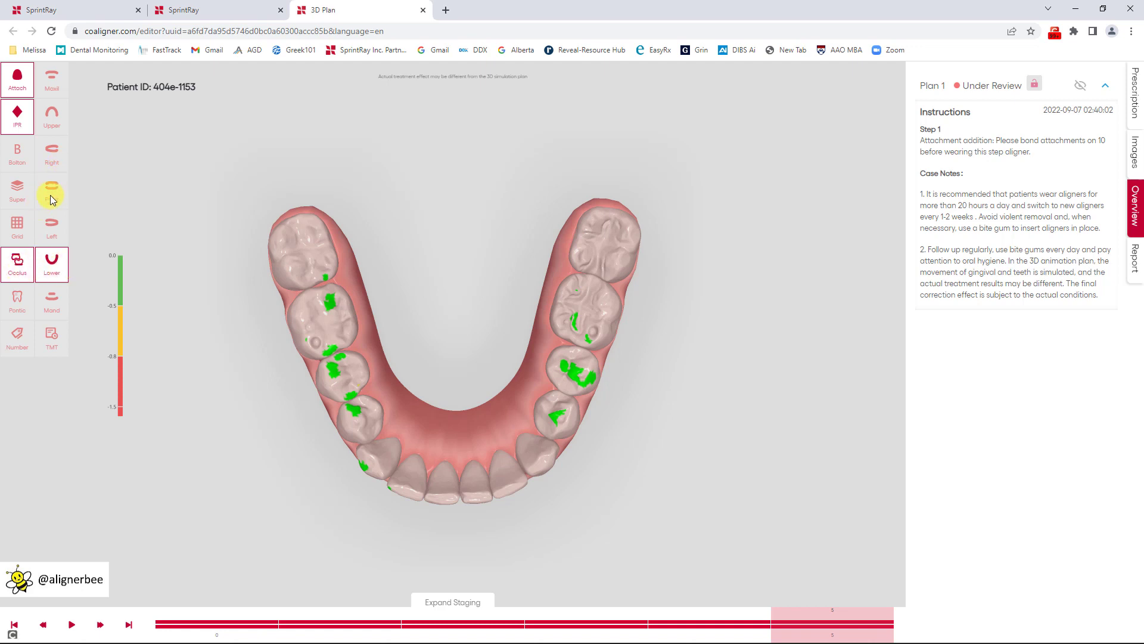
pyautogui.click(20, 277)
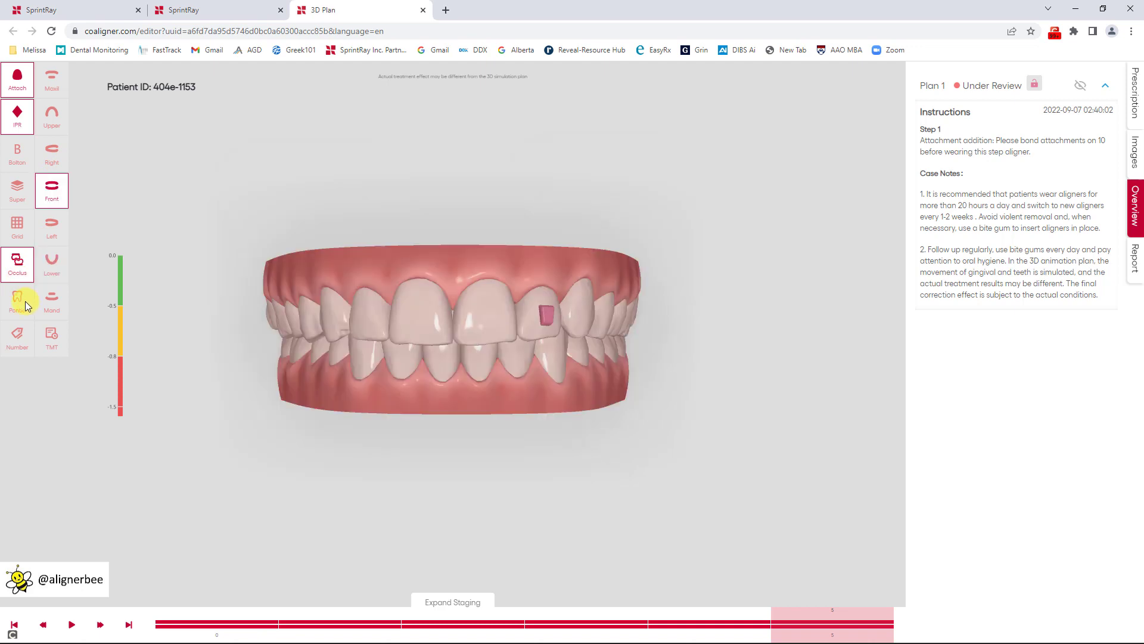
pyautogui.click(20, 273)
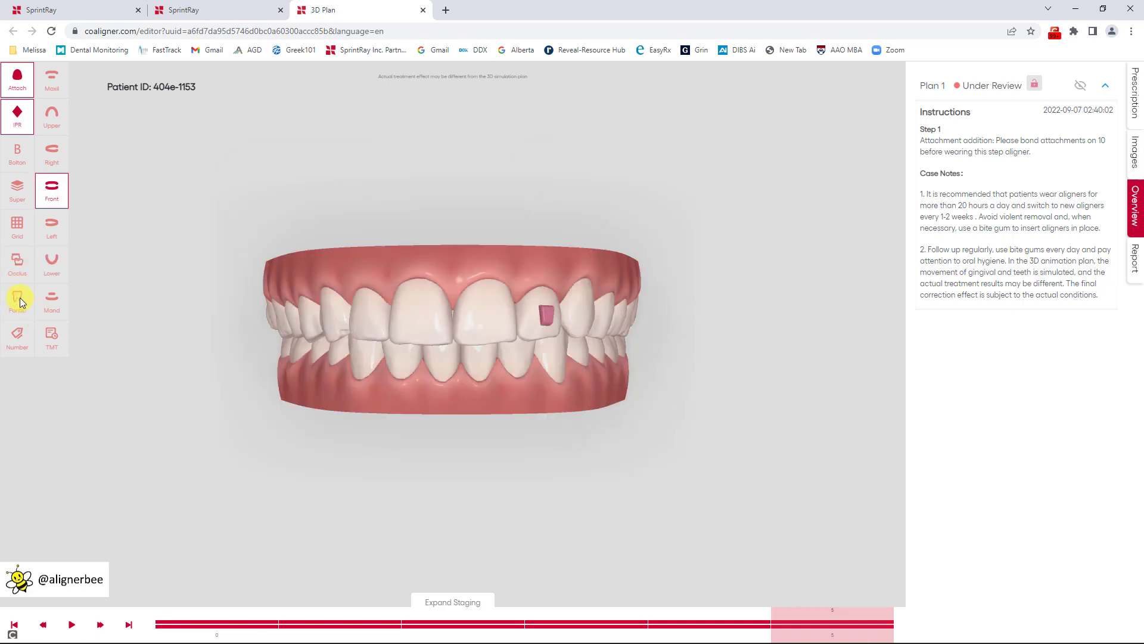
# Show and hide the tooth numbers, and review the mandibular Tooth Movement Table before closing it.
pyautogui.click(18, 344)
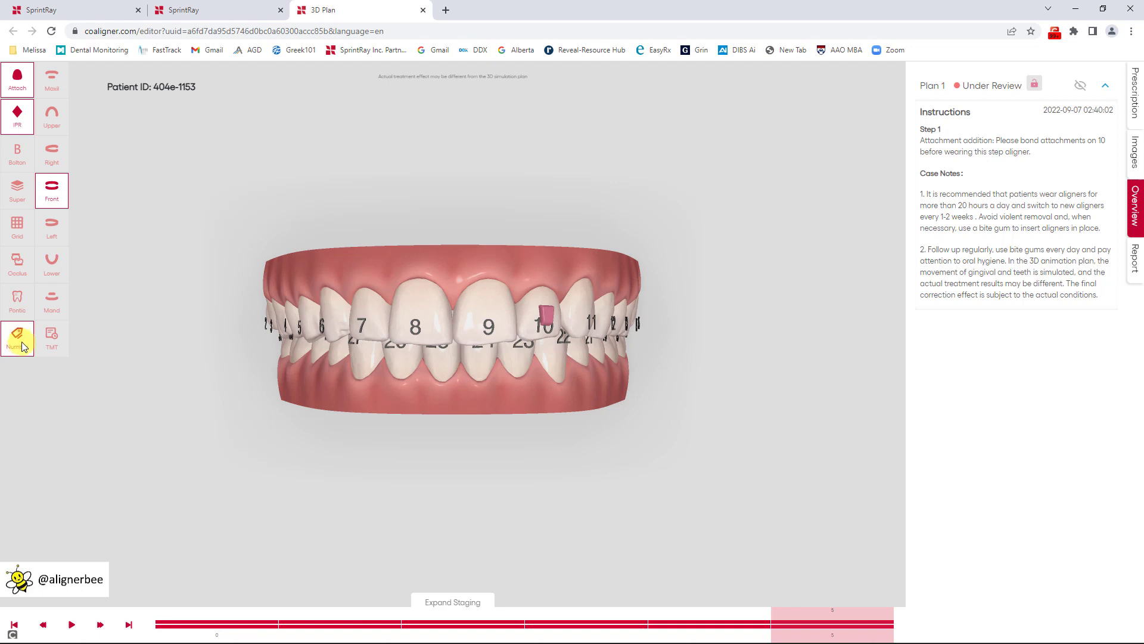
pyautogui.click(22, 346)
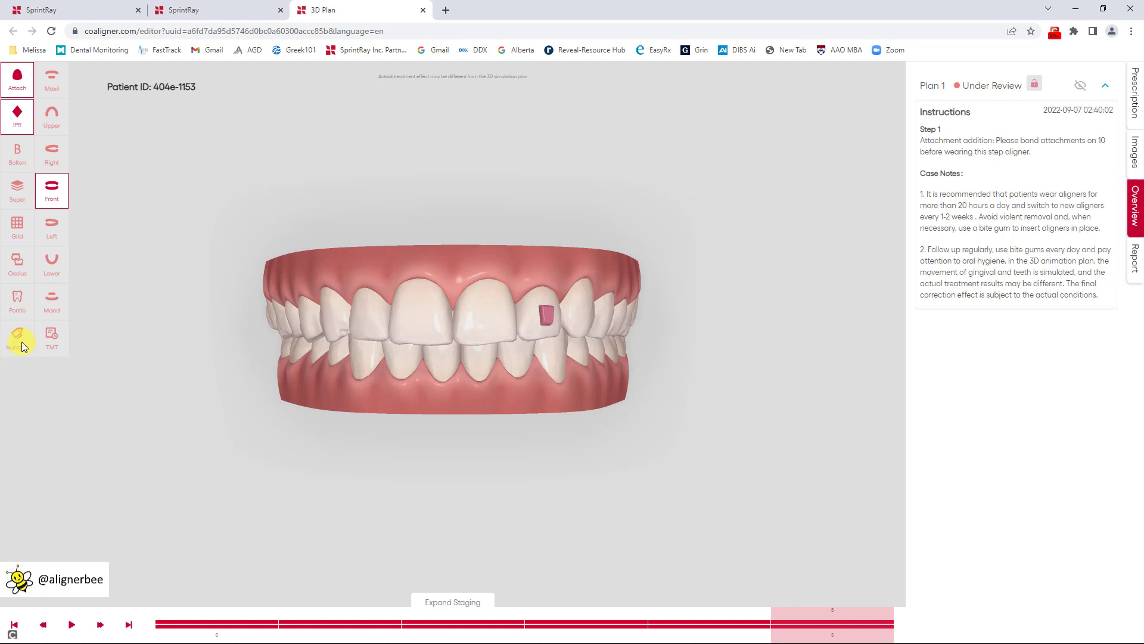
pyautogui.click(56, 340)
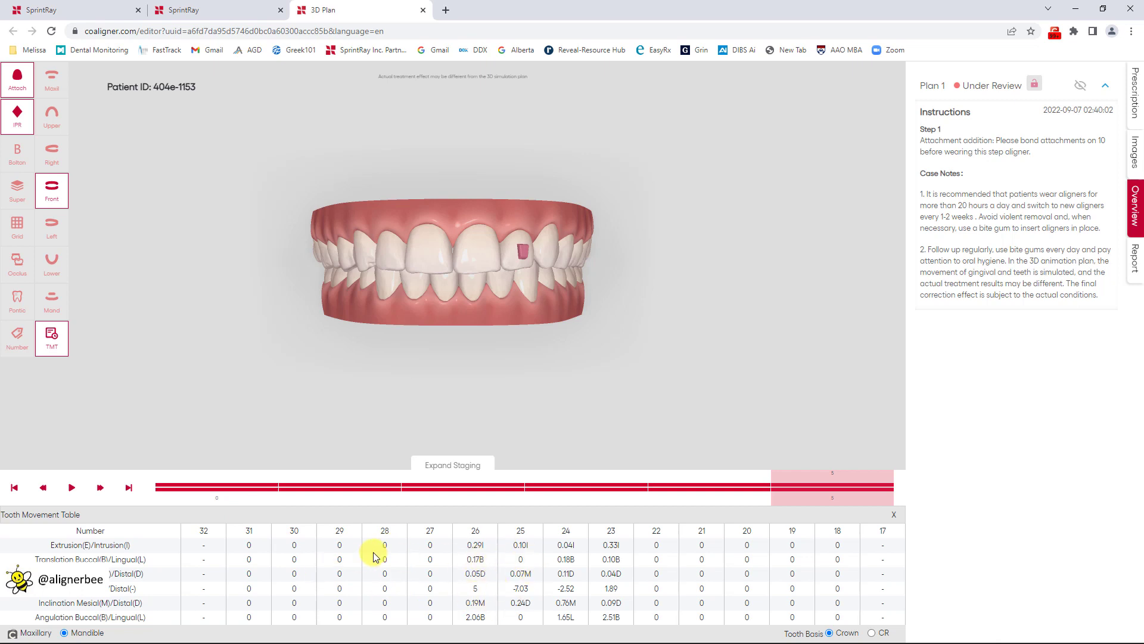
pyautogui.click(52, 336)
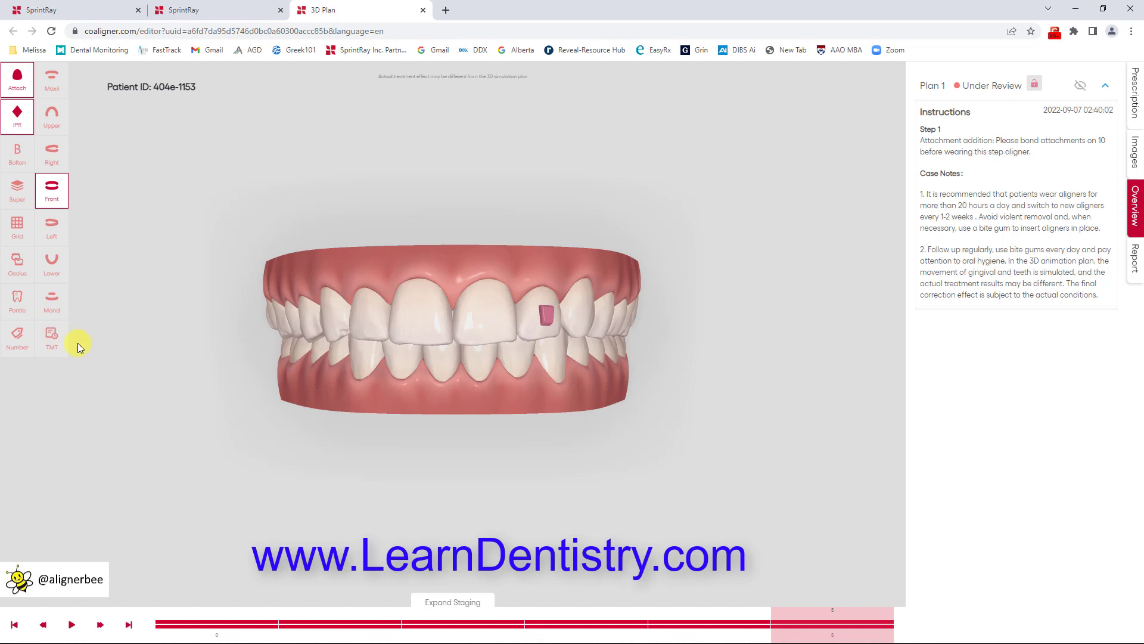